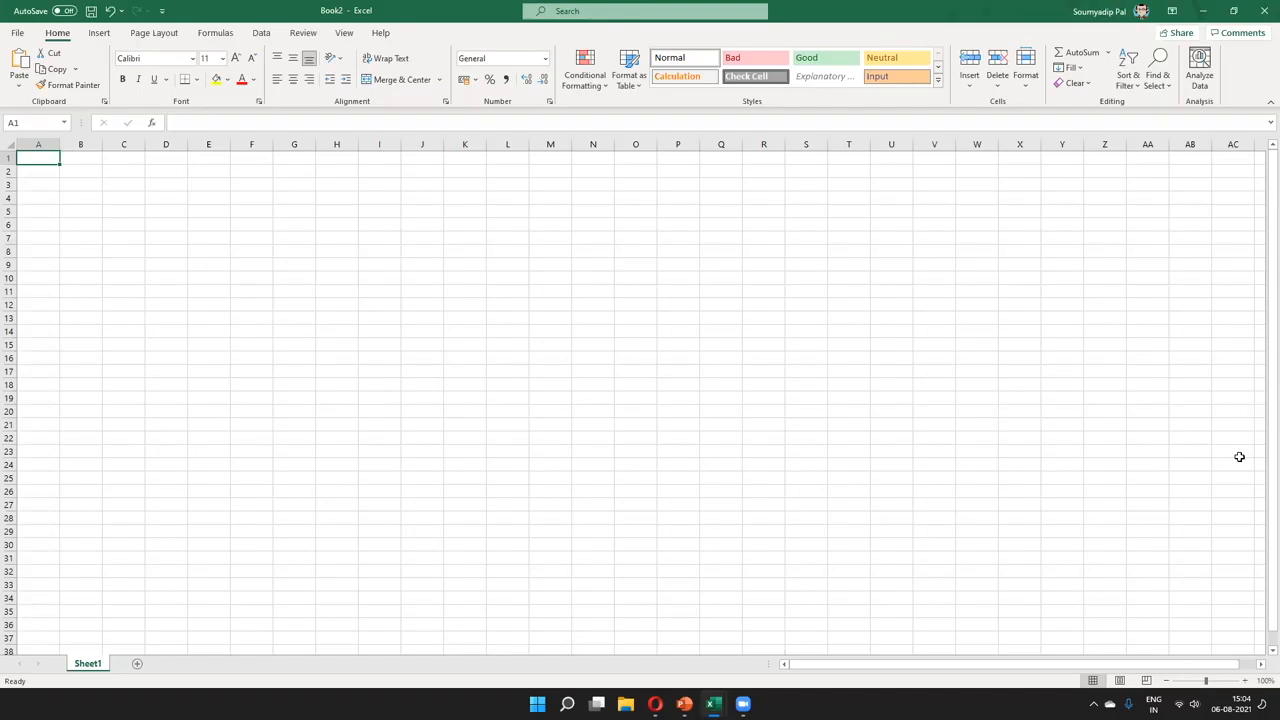
Enter the headers First Name in A1 and Last Name in B1, and fit column A's width to its header
text(First Name)
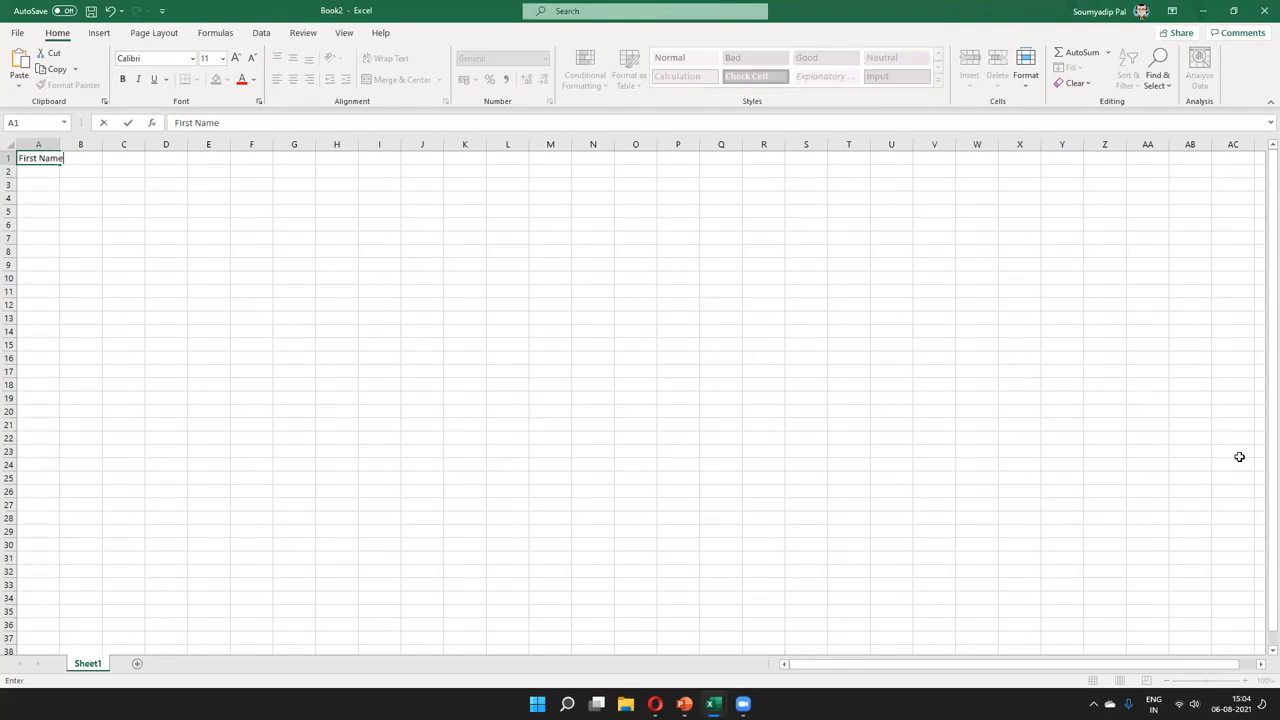
key(Tab)
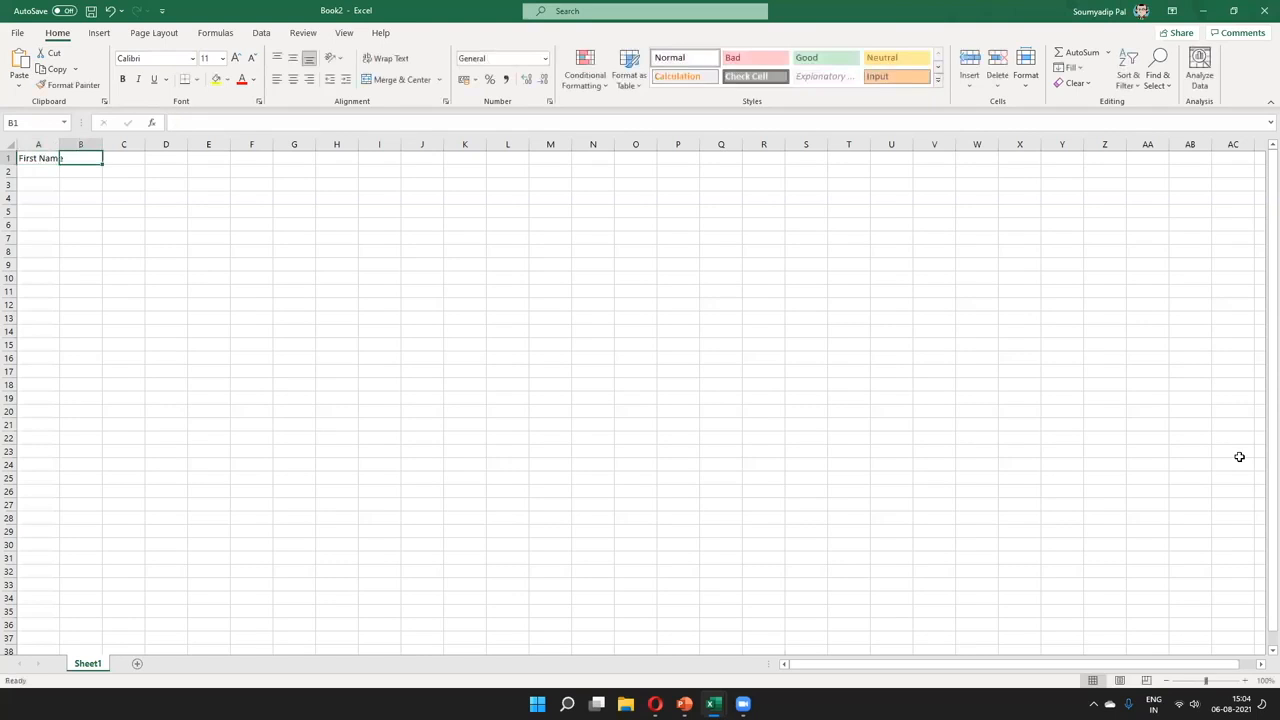
text(Last Name)
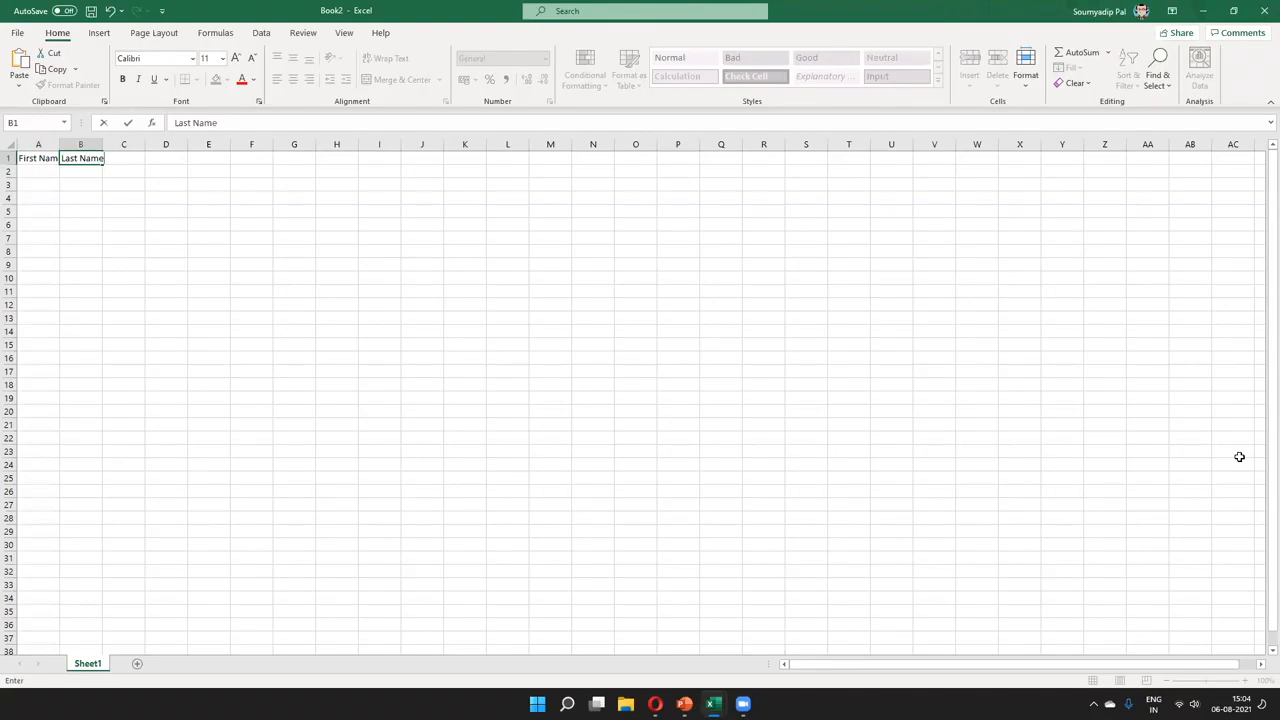
click(58, 143)
double_click(59, 143)
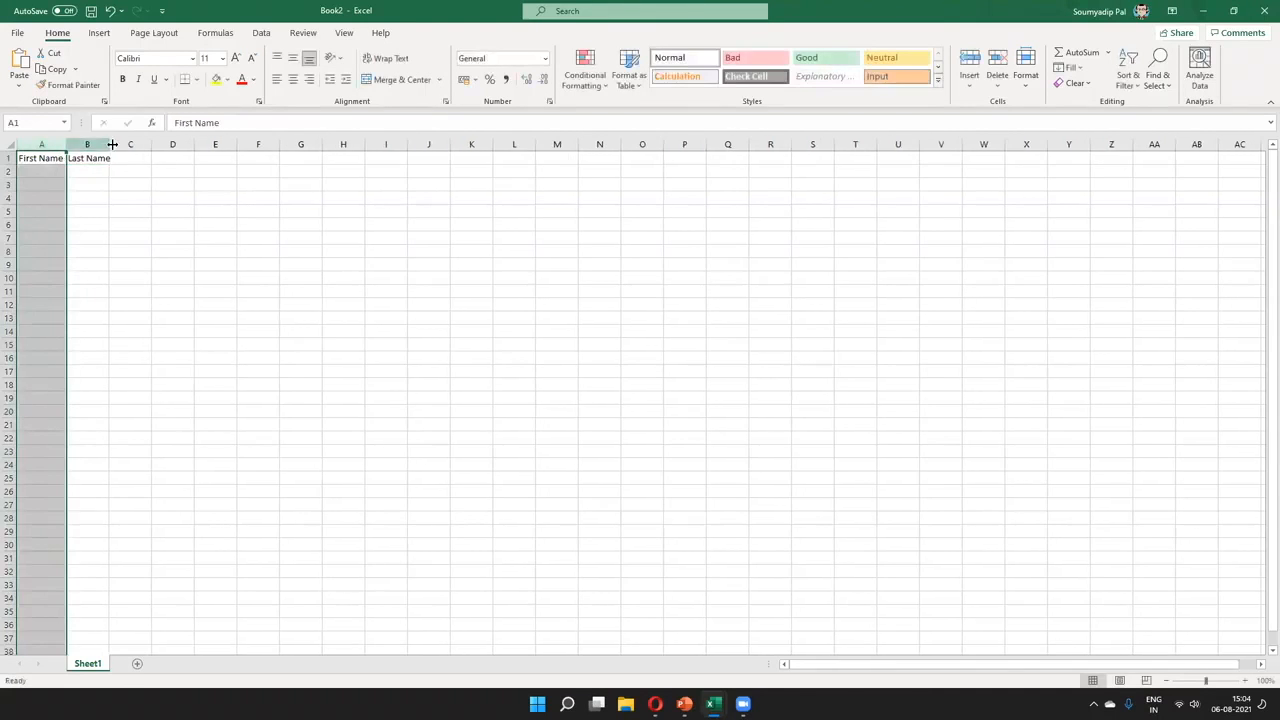
Fill rows 2 and 3 with the first and last names Vishwanathan Anand and Sachin Tendulkar
click(50, 172)
text(Vis)
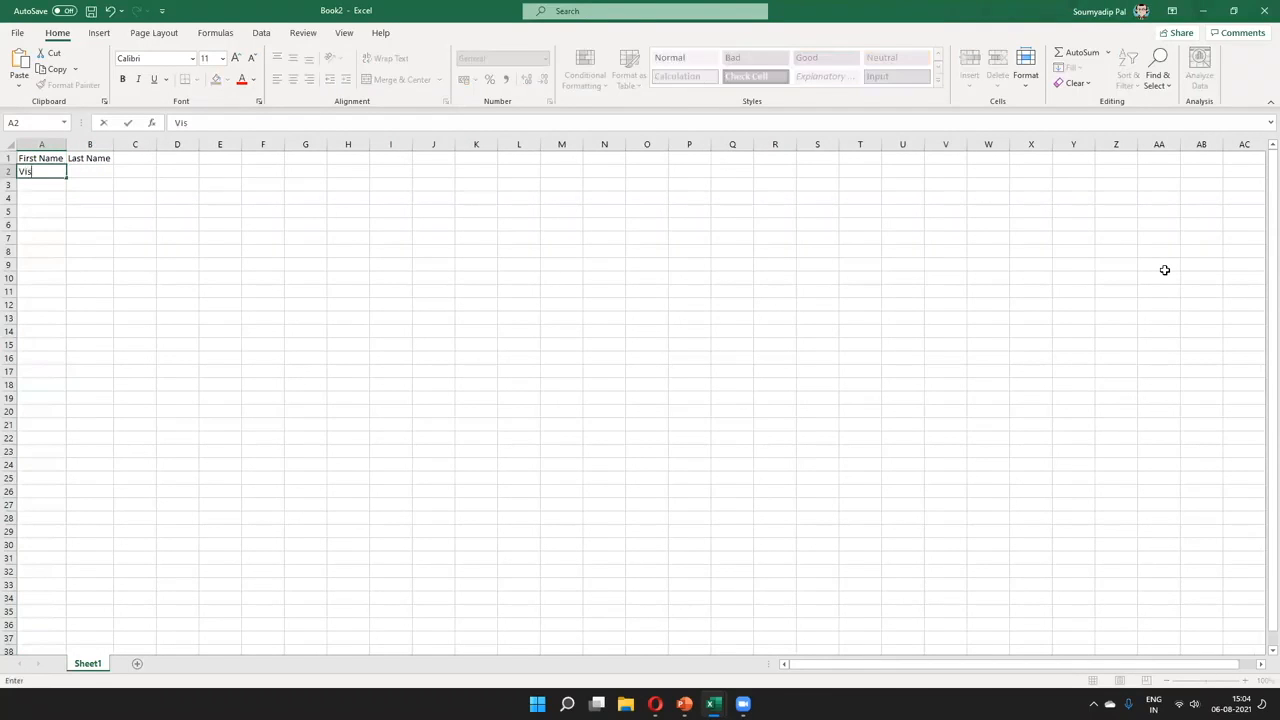
text(hwanathan)
key(Tab)
text(Anand)
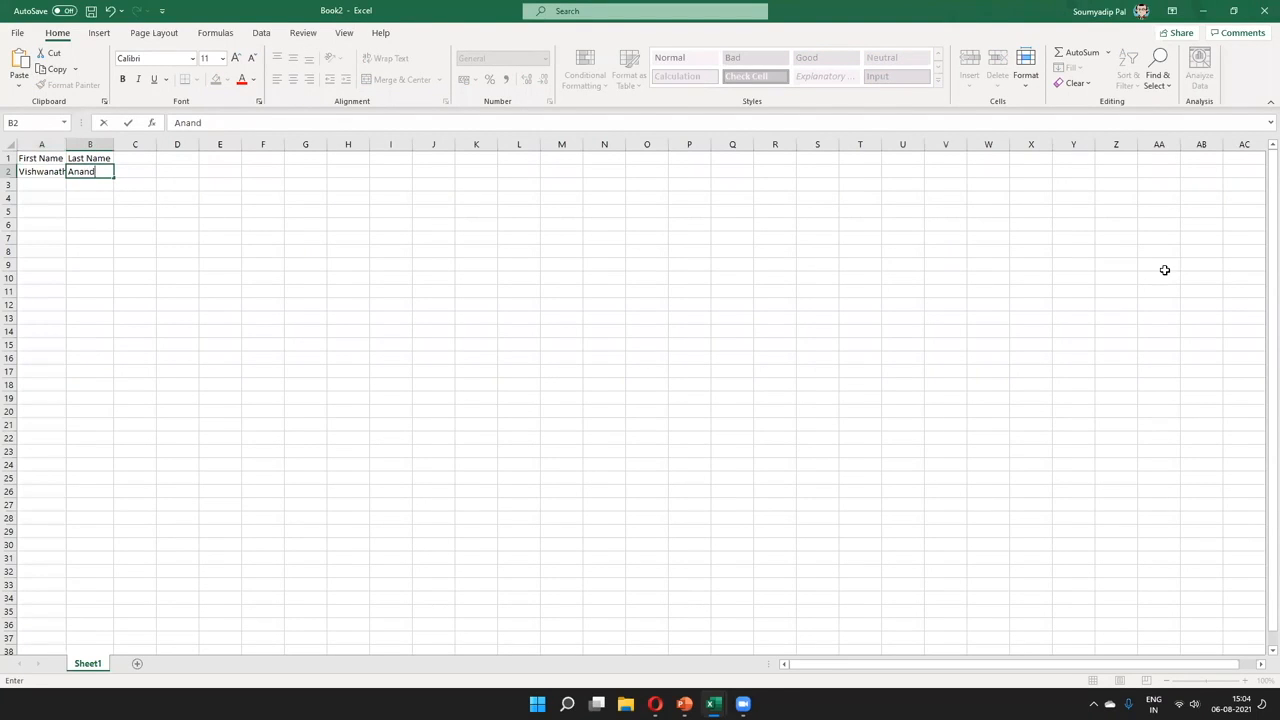
key(Return)
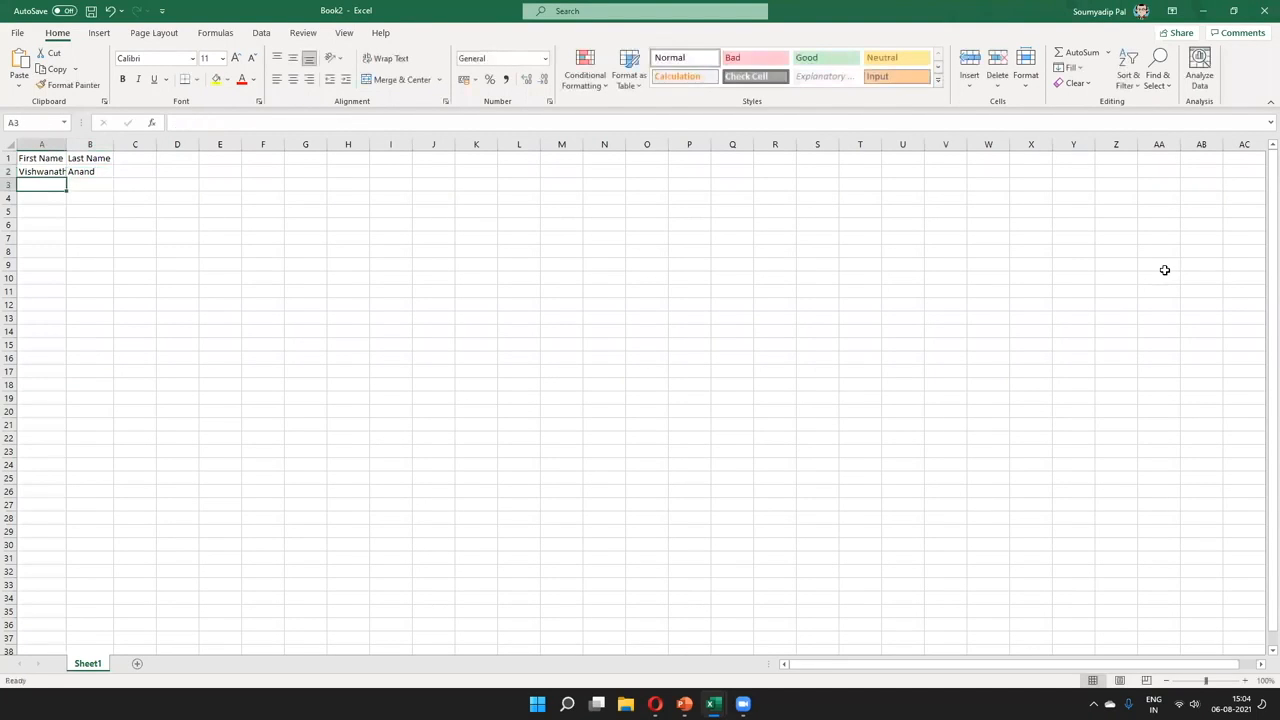
text(S)
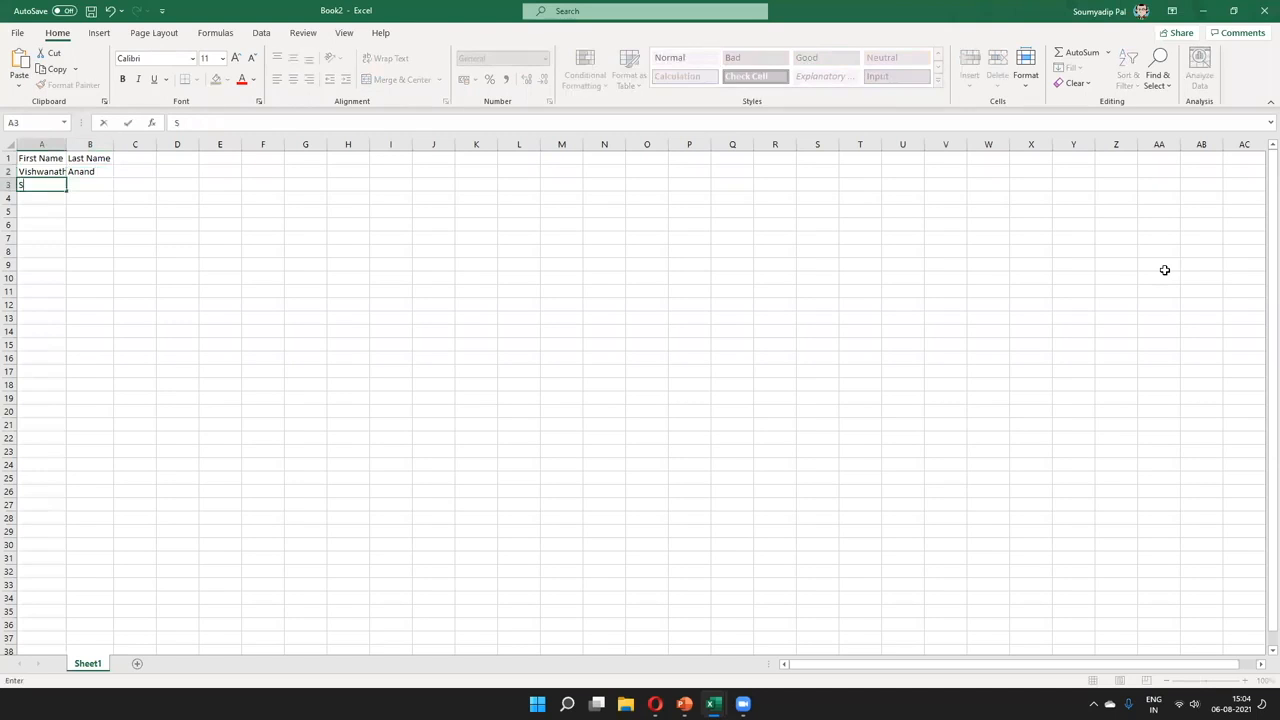
text(achin)
key(Tab)
text(Tendulkar)
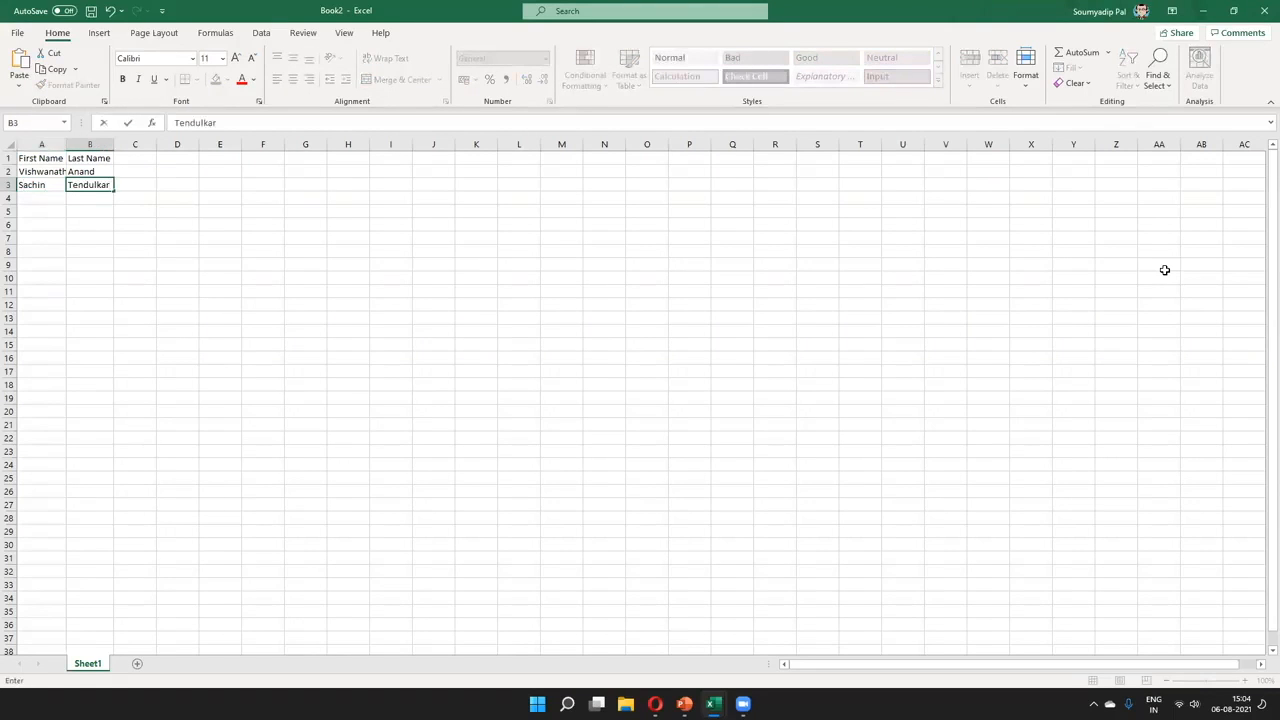
key(Return)
Fill rows 4 and 5 with the first and last names Virat Kohli and Rohit Sharma
text(Virat)
key(Tab)
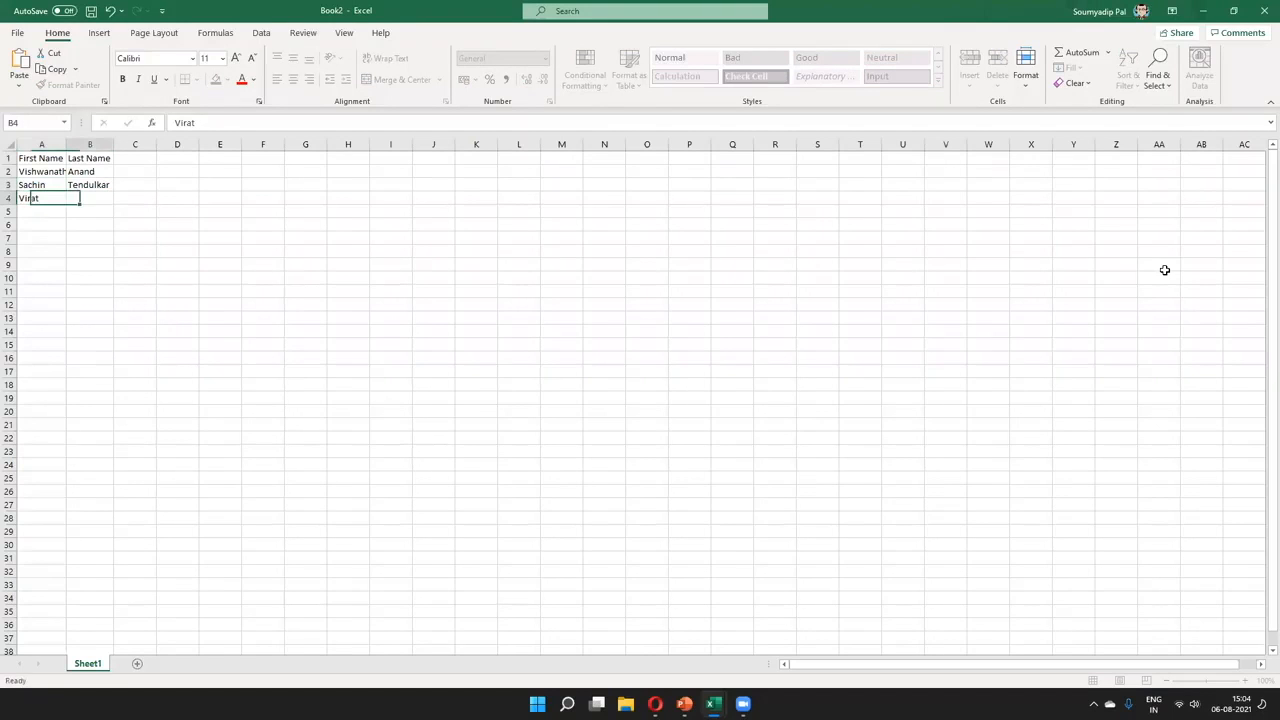
text(Kohli)
key(Return)
text(Rohit)
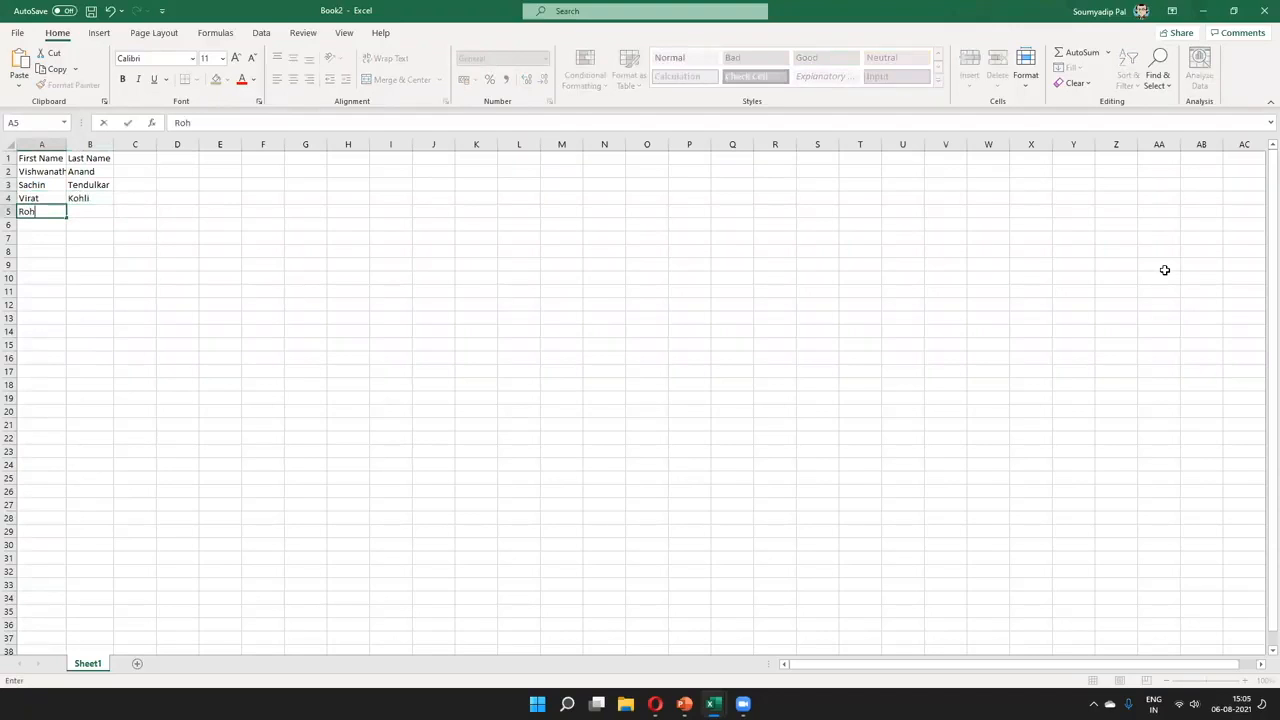
key(Tab)
text(Sharma)
key(Return)
Fill rows 6 to 8 of the two name columns with the placeholder pairs A and B, C and D, E and F
text(A)
key(Tab)
text(B)
key(Return)
text(C)
key(Tab)
text(D)
key(Return)
text(E)
key(Tab)
text(F)
key(Tab)
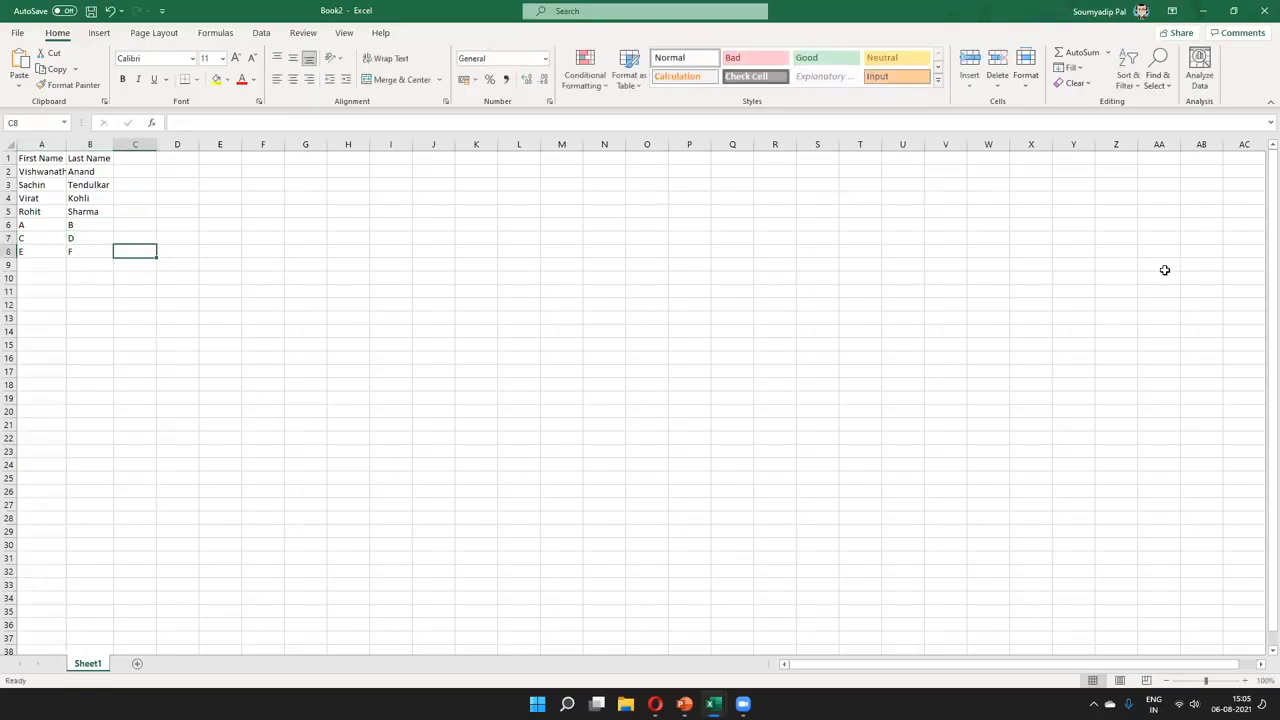
Add the header Full Name in C1, fit column C to it, and widen column A to fit the longest first name
key(ctrl+Up)
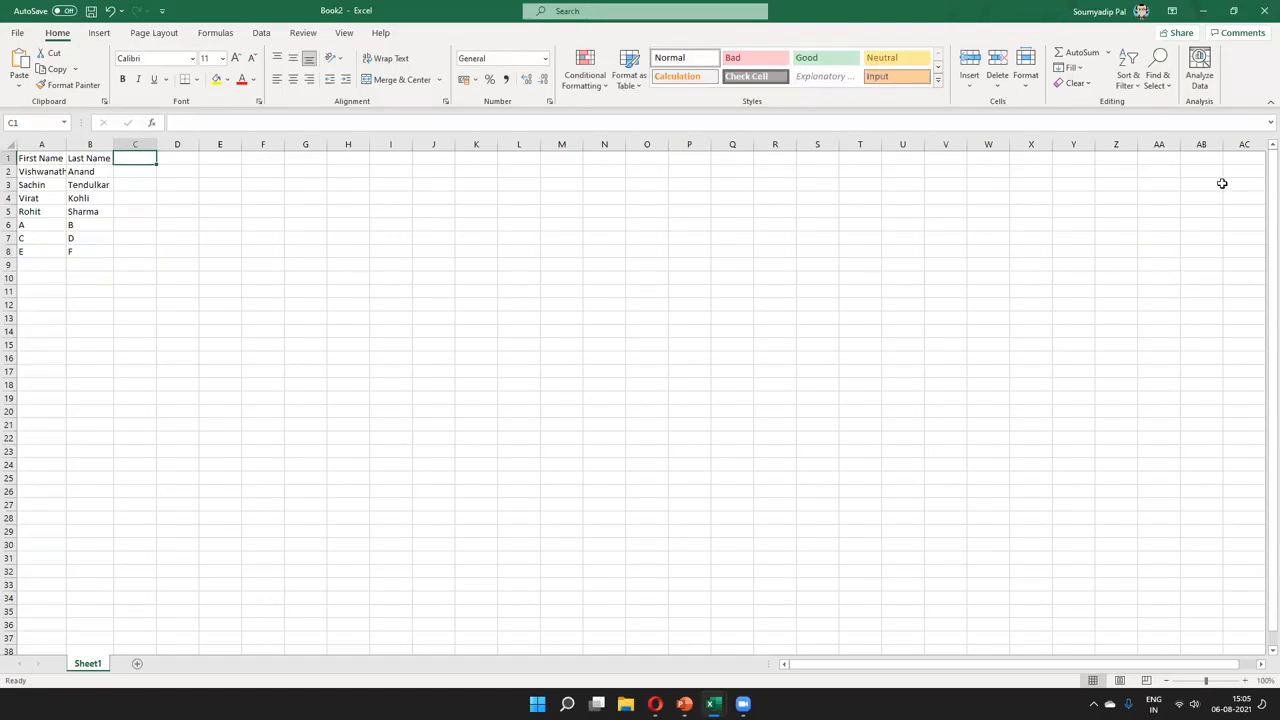
text(Full Name)
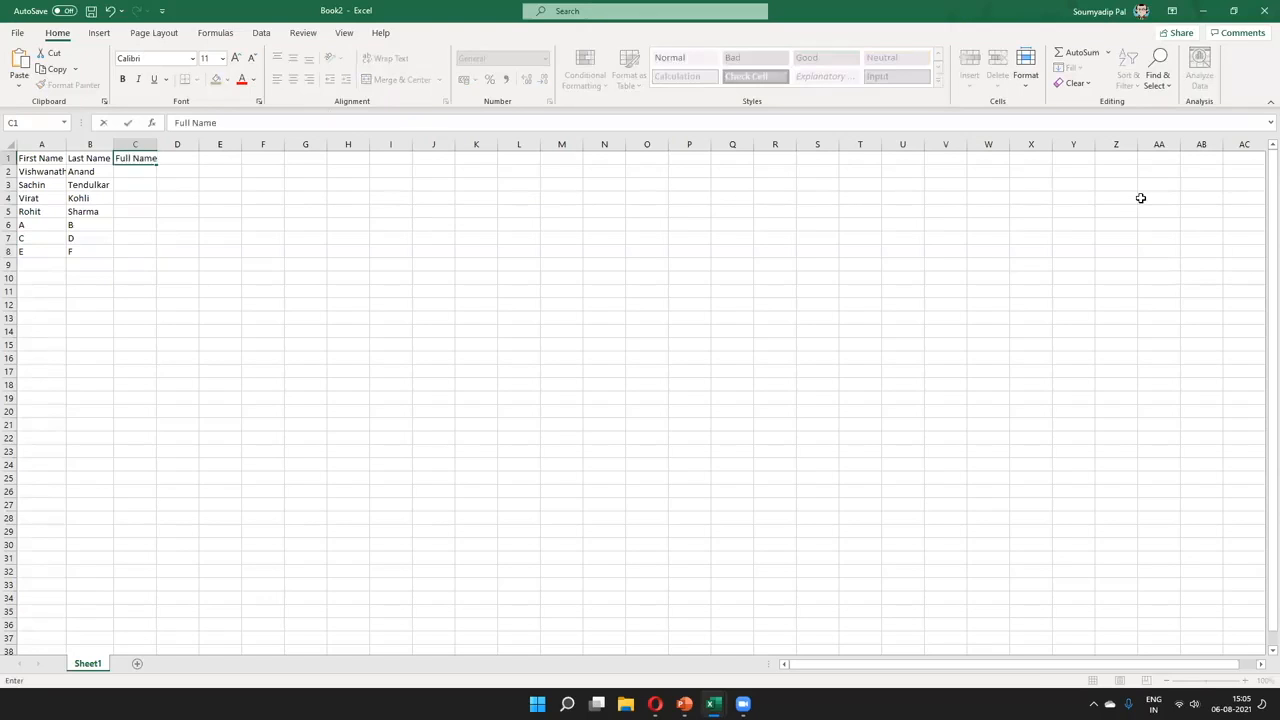
key(Tab)
drag(155, 145, 155, 145)
double_click(155, 145)
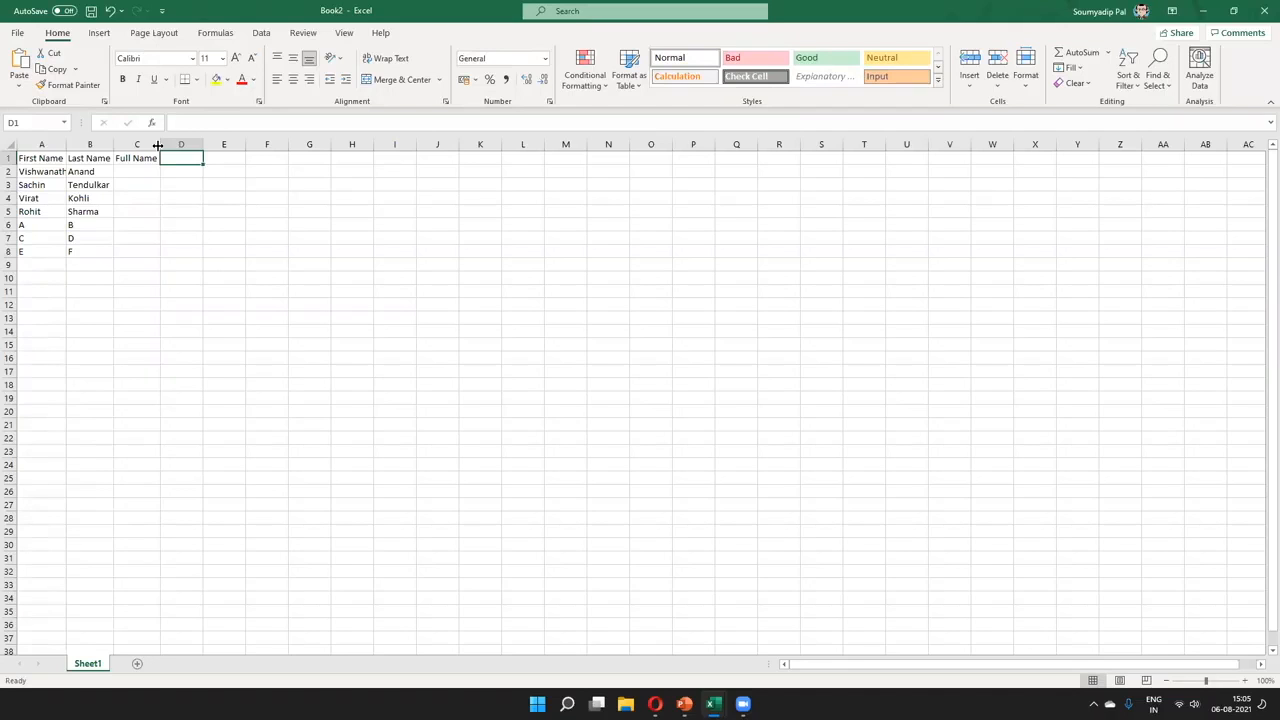
drag(66, 145, 81, 145)
Enter the sample full names Vishwanathan Anand in C2 and Sachin Tendulkar in C3, fitting column C to the names
click(141, 173)
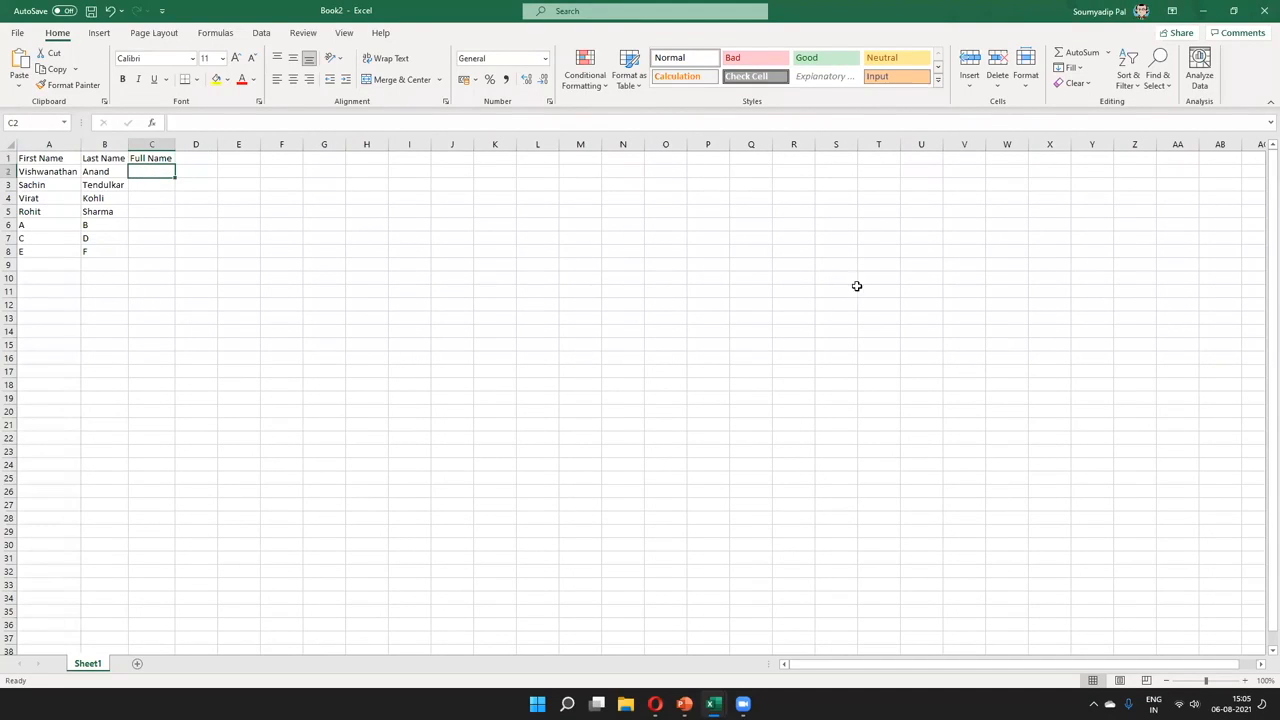
text(Vis)
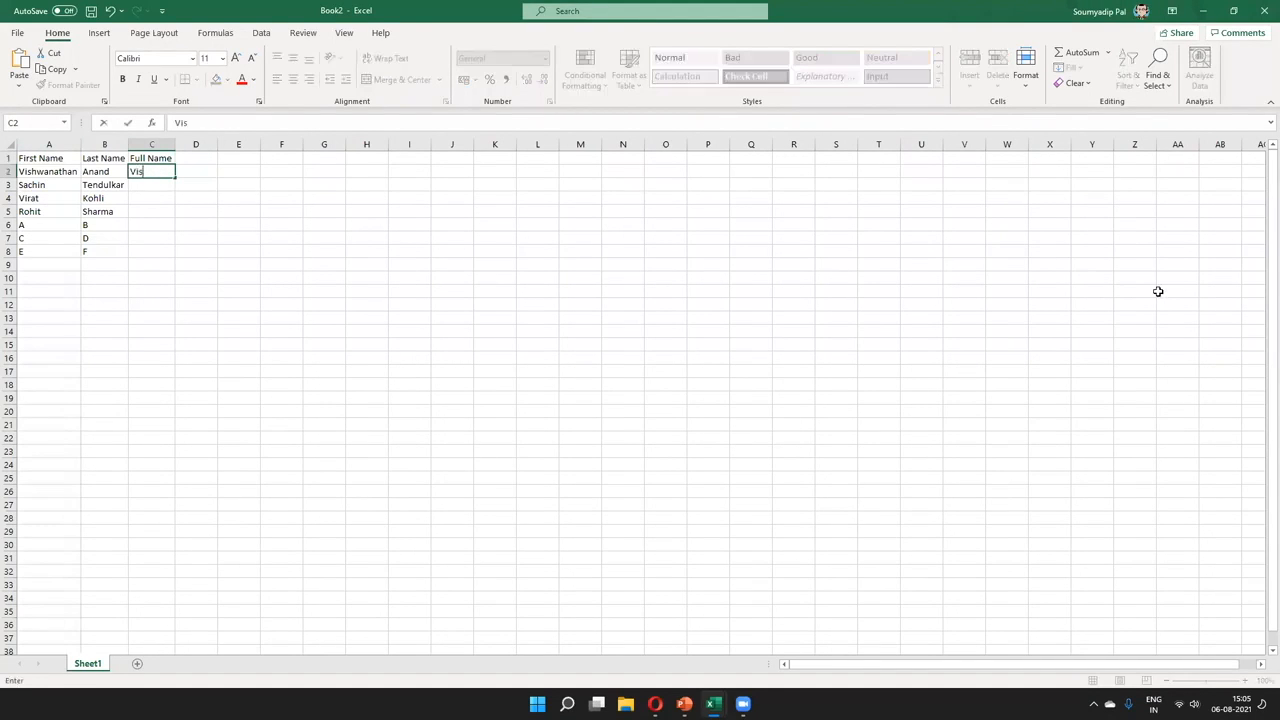
text(hwanathan Anand)
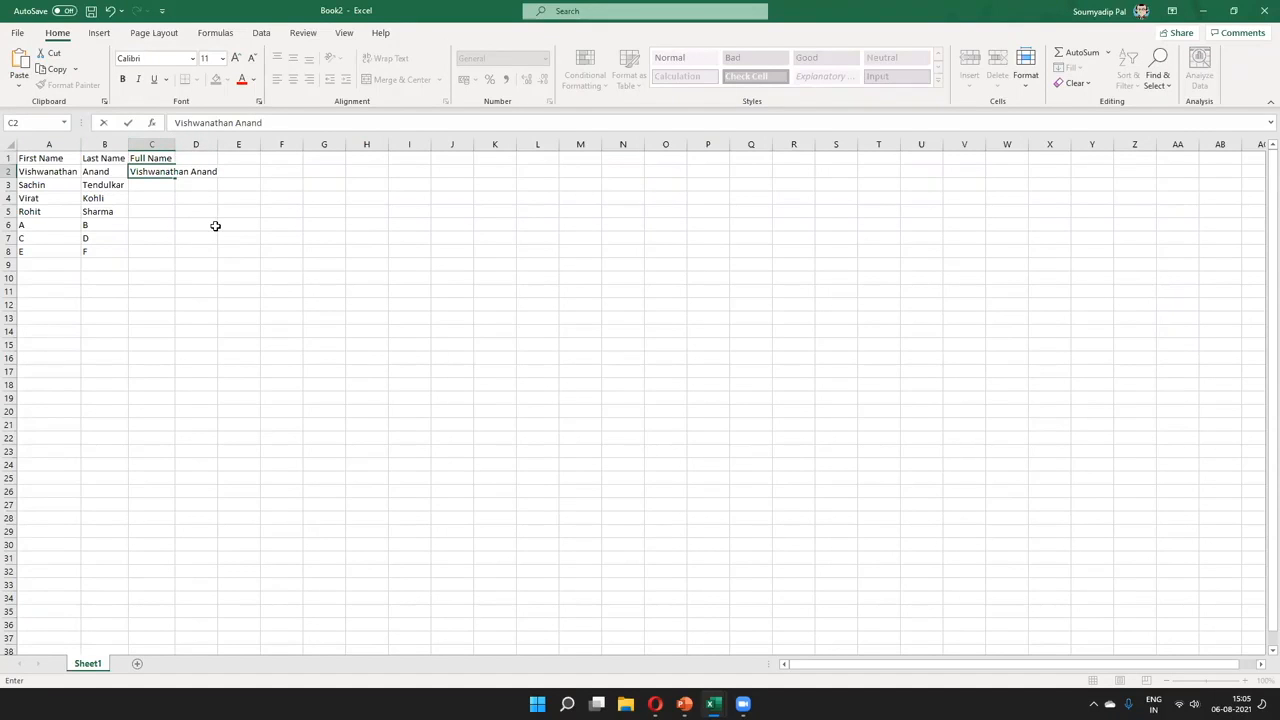
key(Return)
double_click(175, 144)
text(Sac)
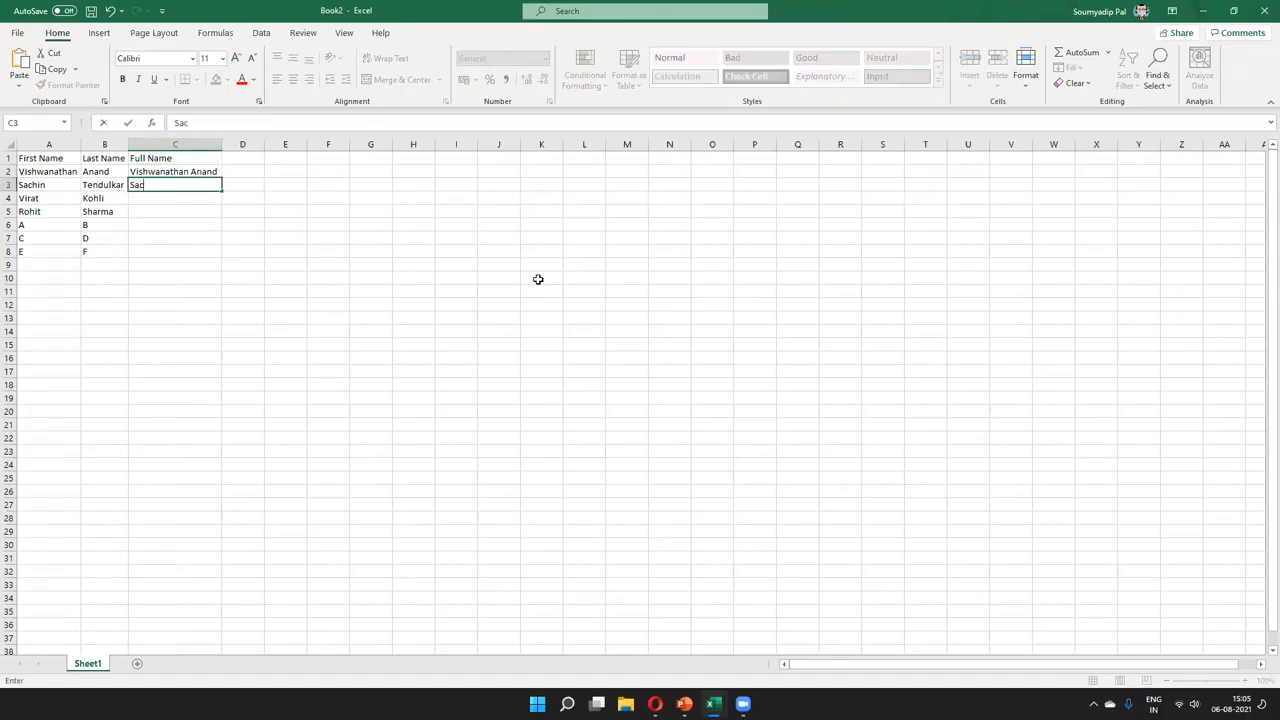
text(hin Tendulkar)
key(Return)
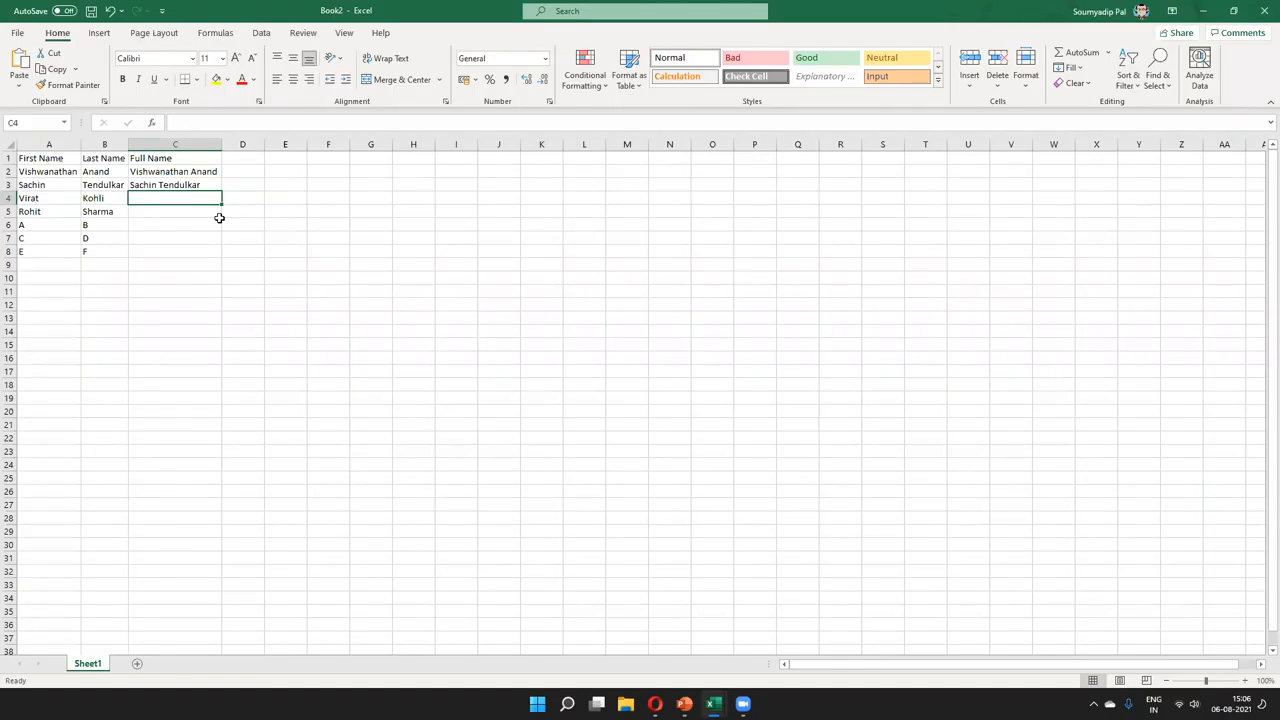
Flash Fill the remaining full names in C4:C8, undo the fill, and apply Flash Fill again
key(ctrl+e)
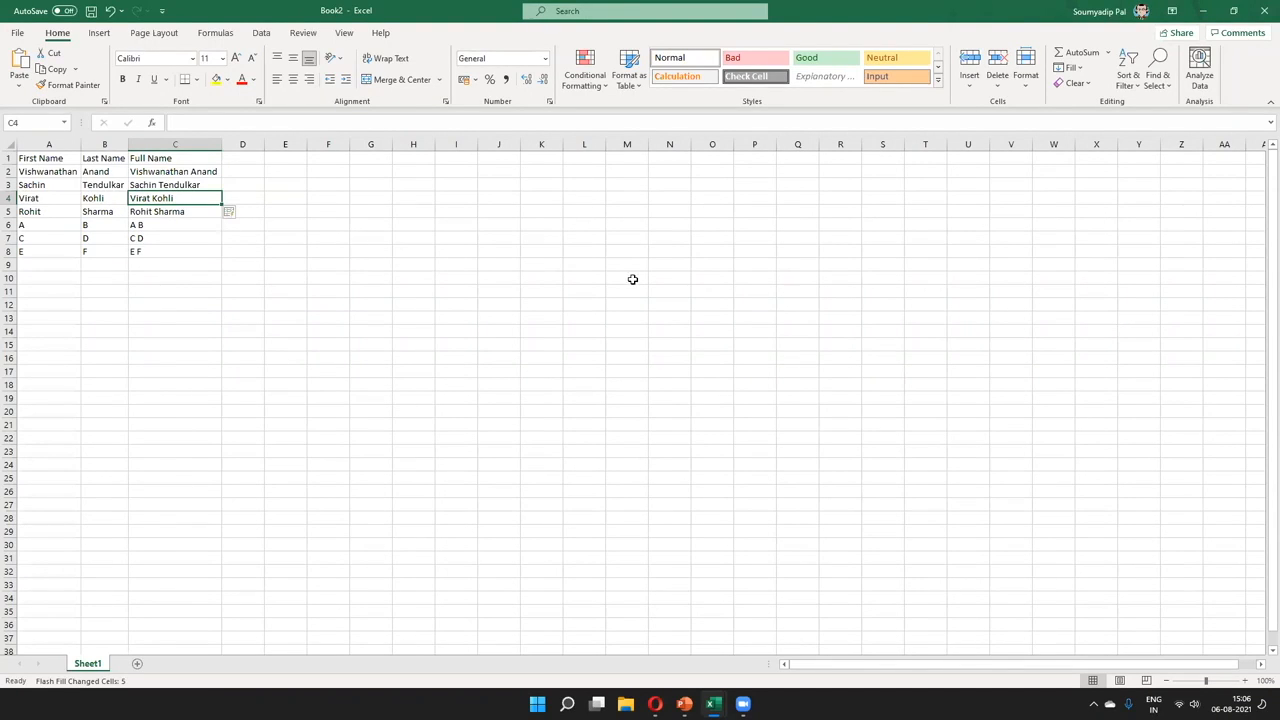
key(ctrl+z)
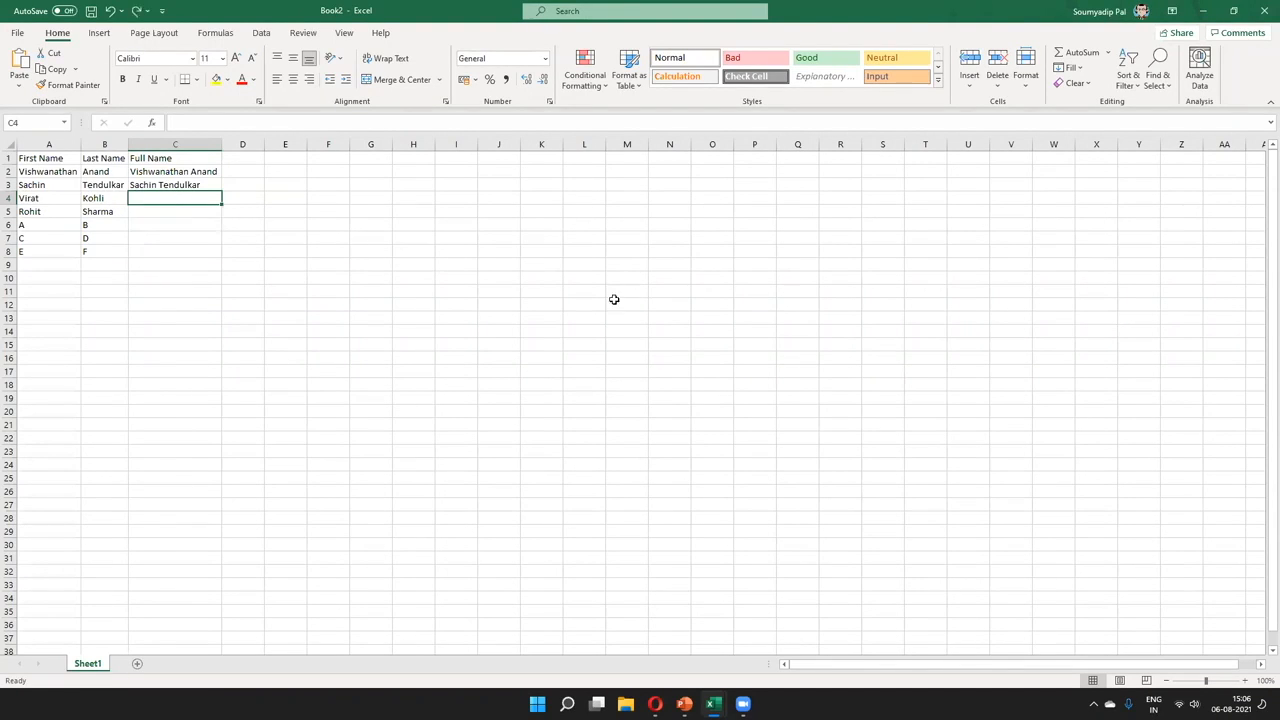
click(261, 33)
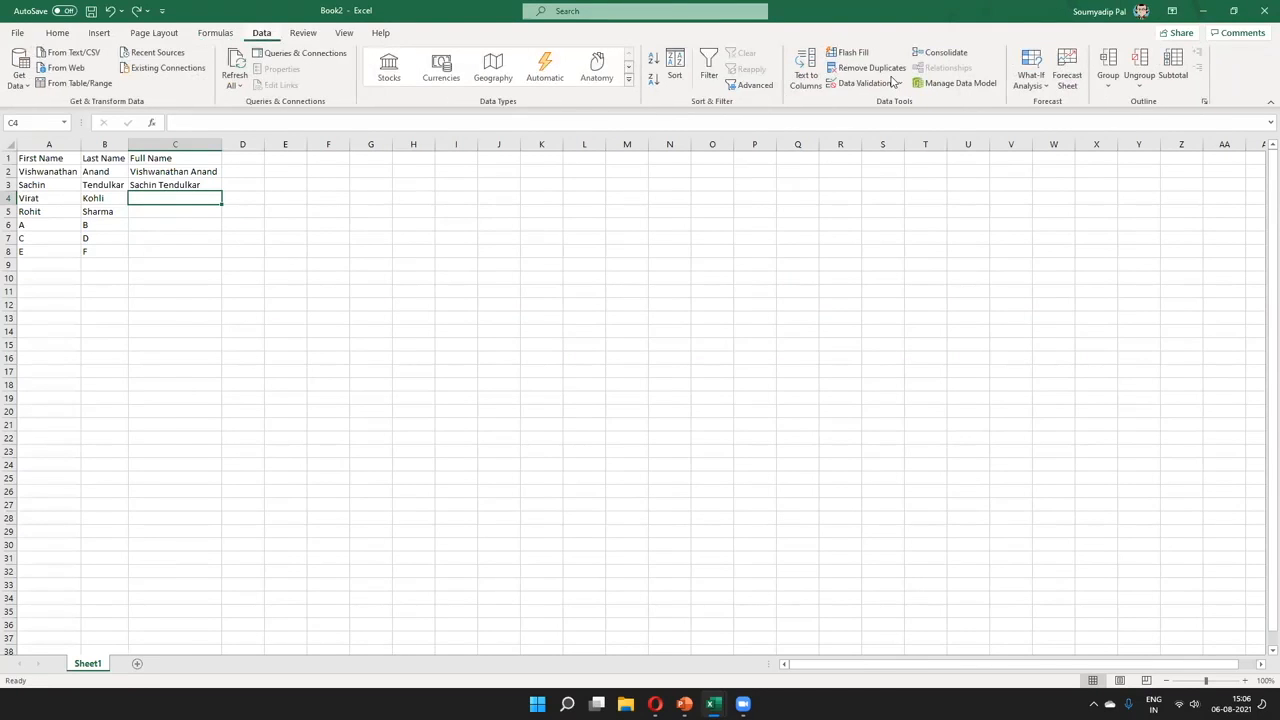
click(852, 54)
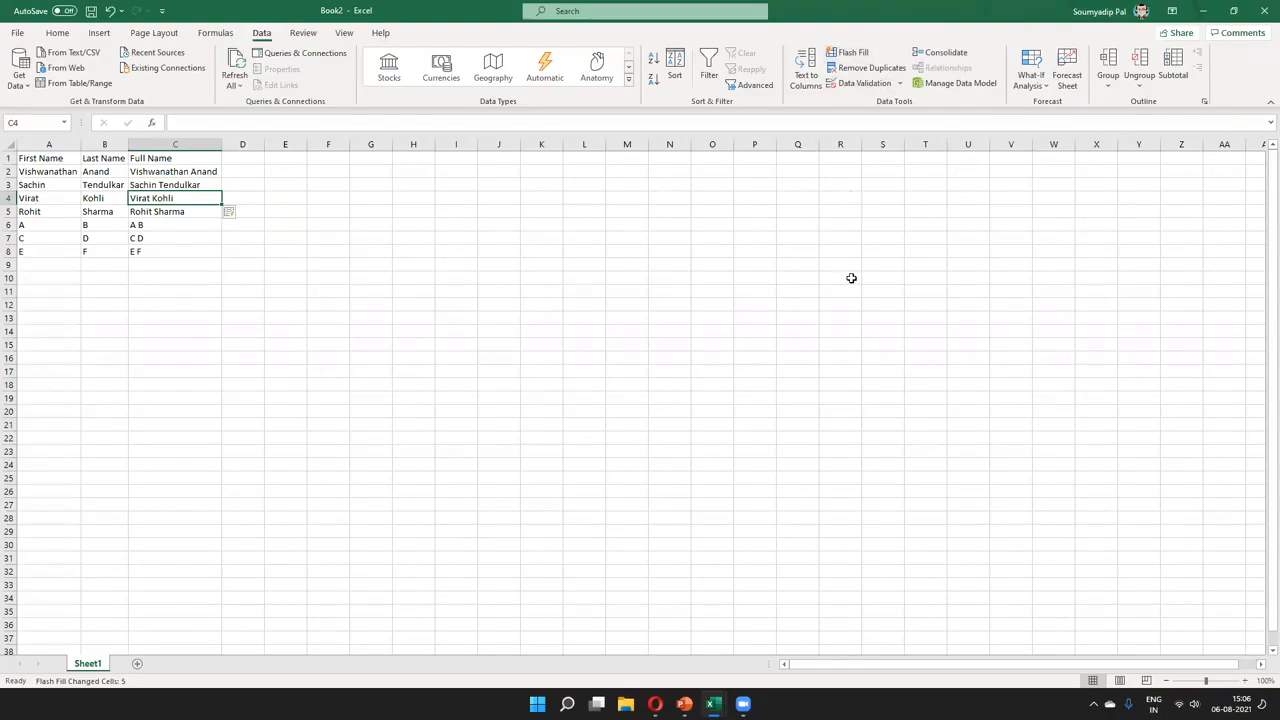
Compare the first name in A6 with the filled full name in C6, and review the full names in C2:C8
click(419, 237)
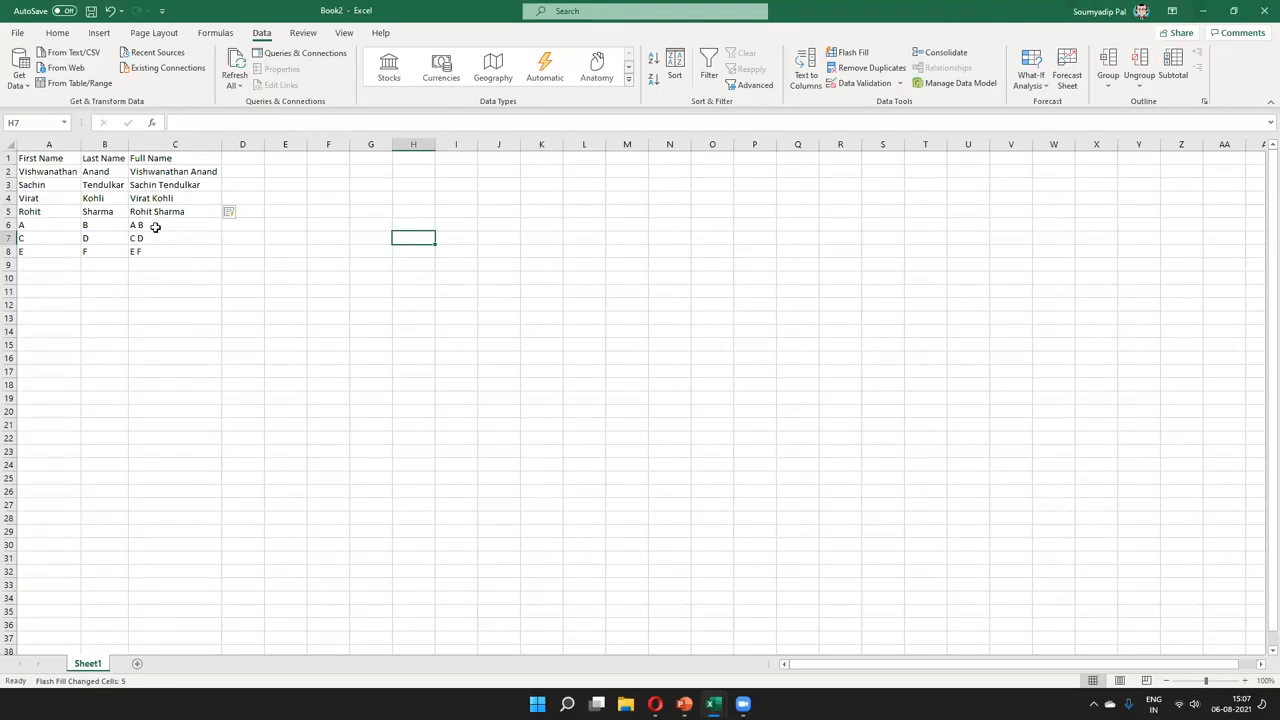
click(47, 225)
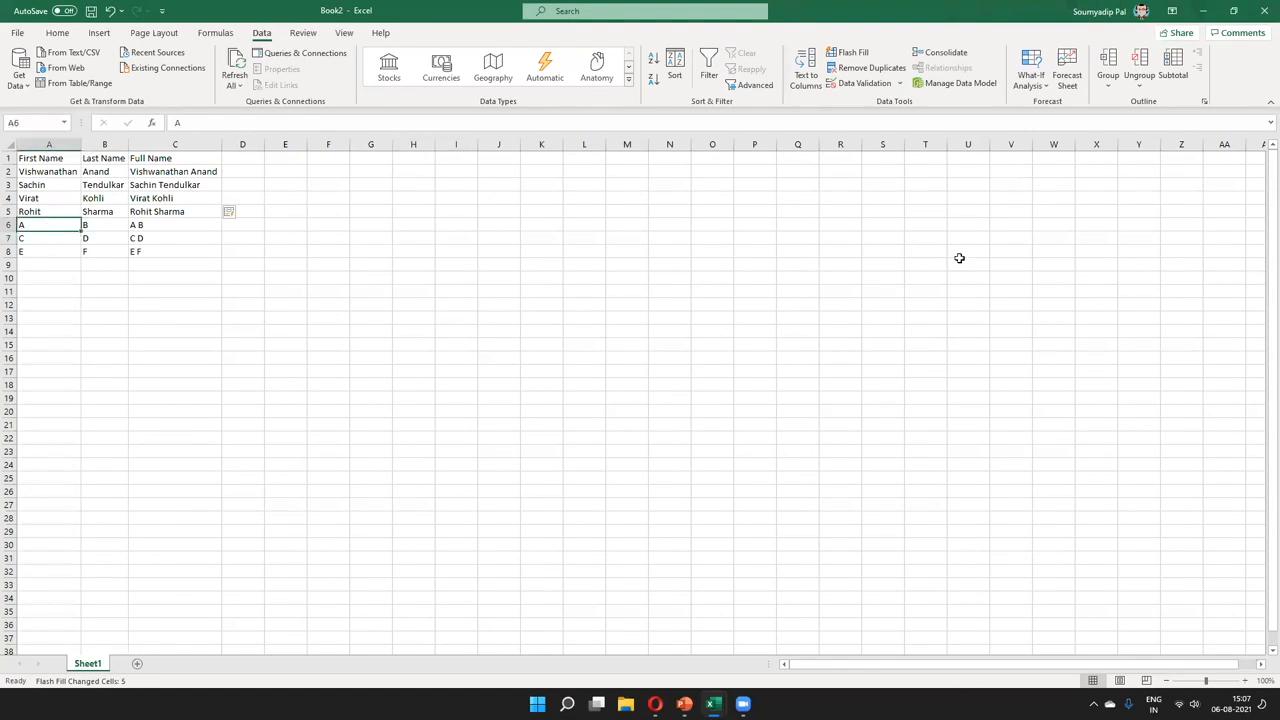
click(200, 227)
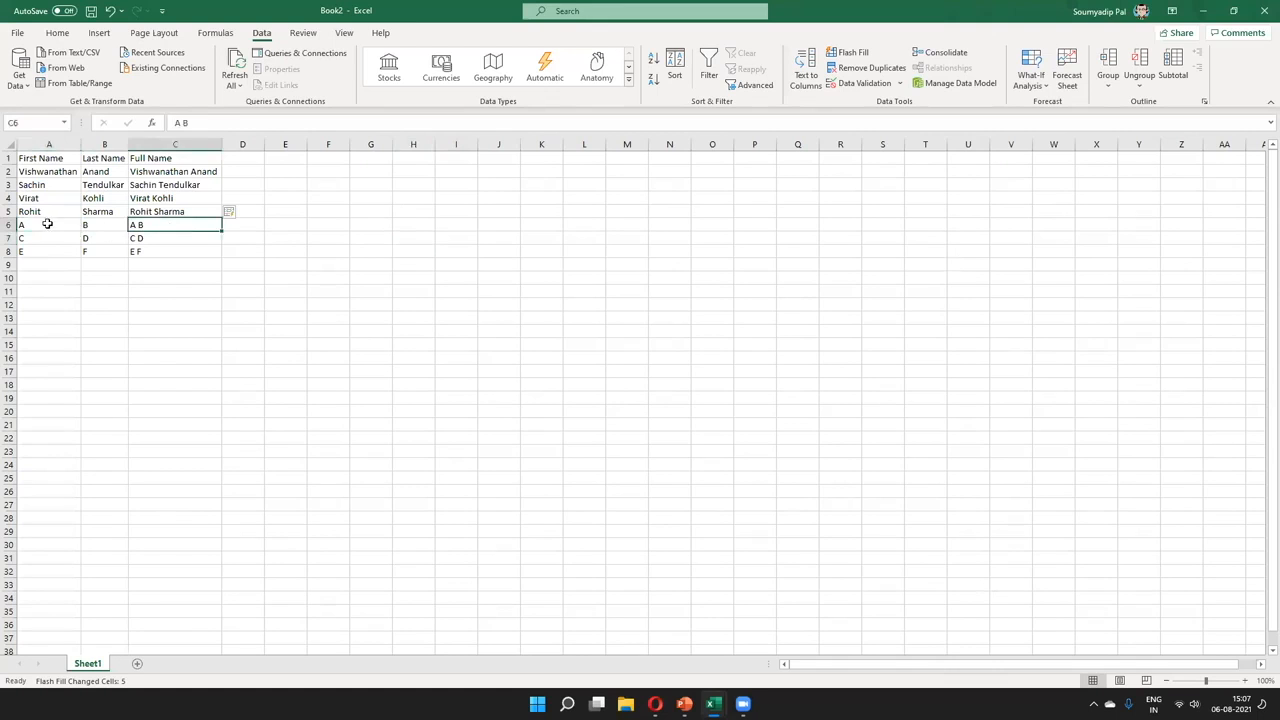
click(47, 223)
drag(186, 172, 193, 251)
click(370, 263)
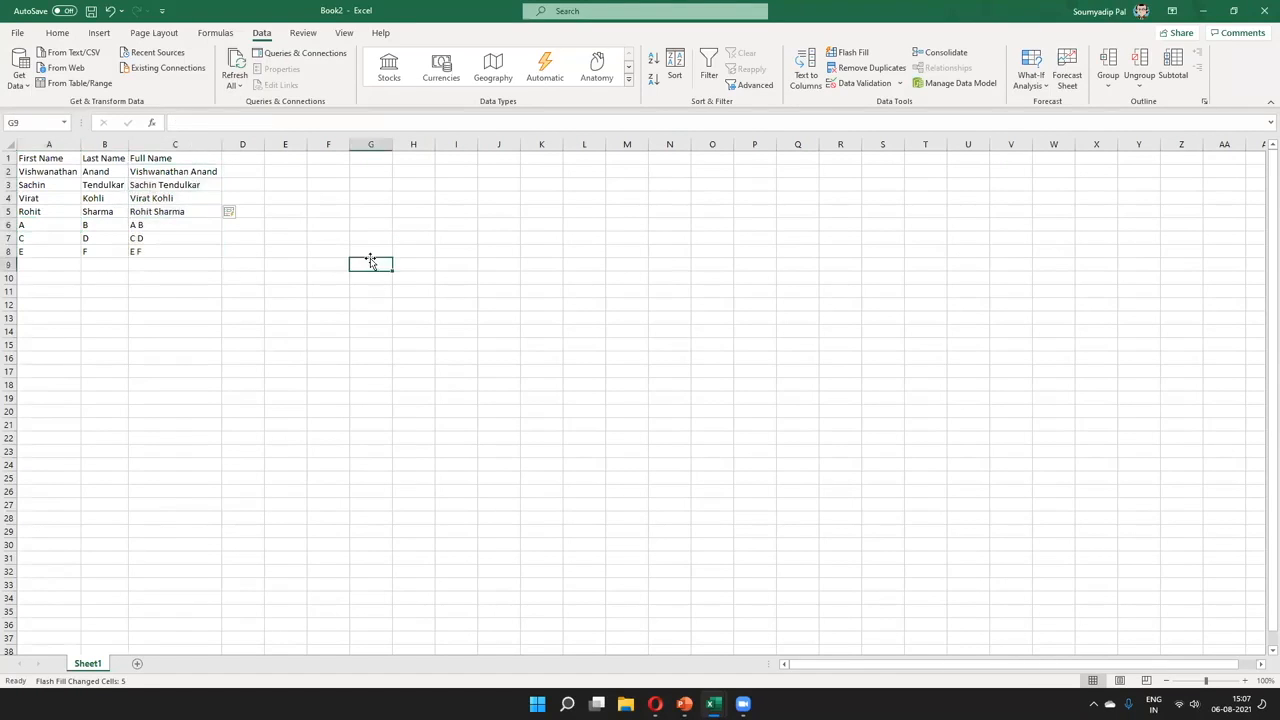
Replace the placeholders in row 6 with the first name Suryakumar and the last name Yadav
click(24, 224)
text(Surya)
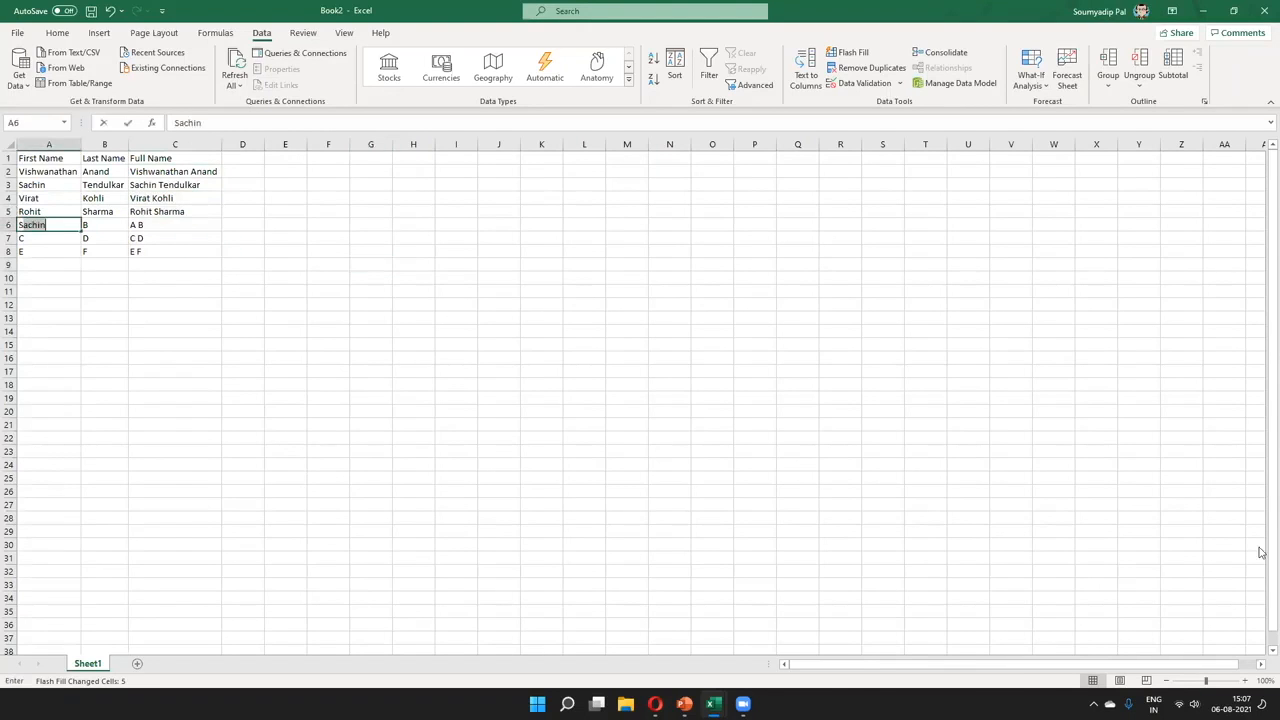
text(kumar)
key(Return)
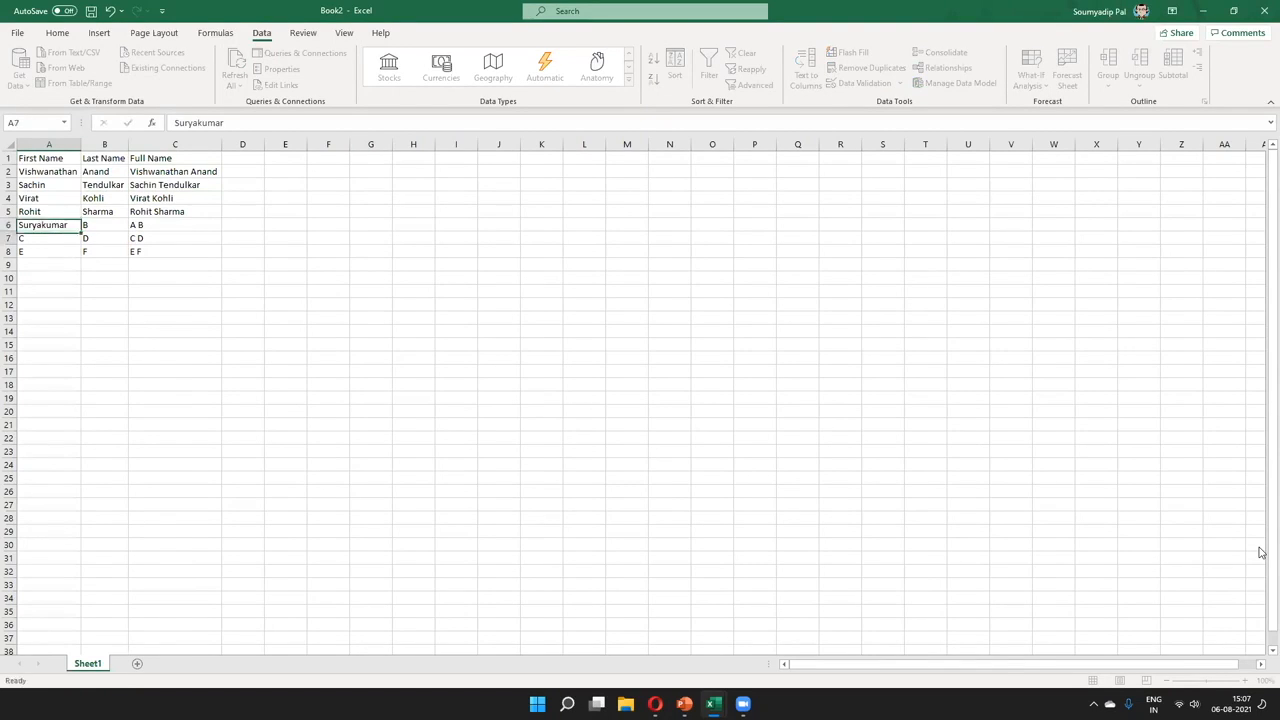
key(Up)
key(Right)
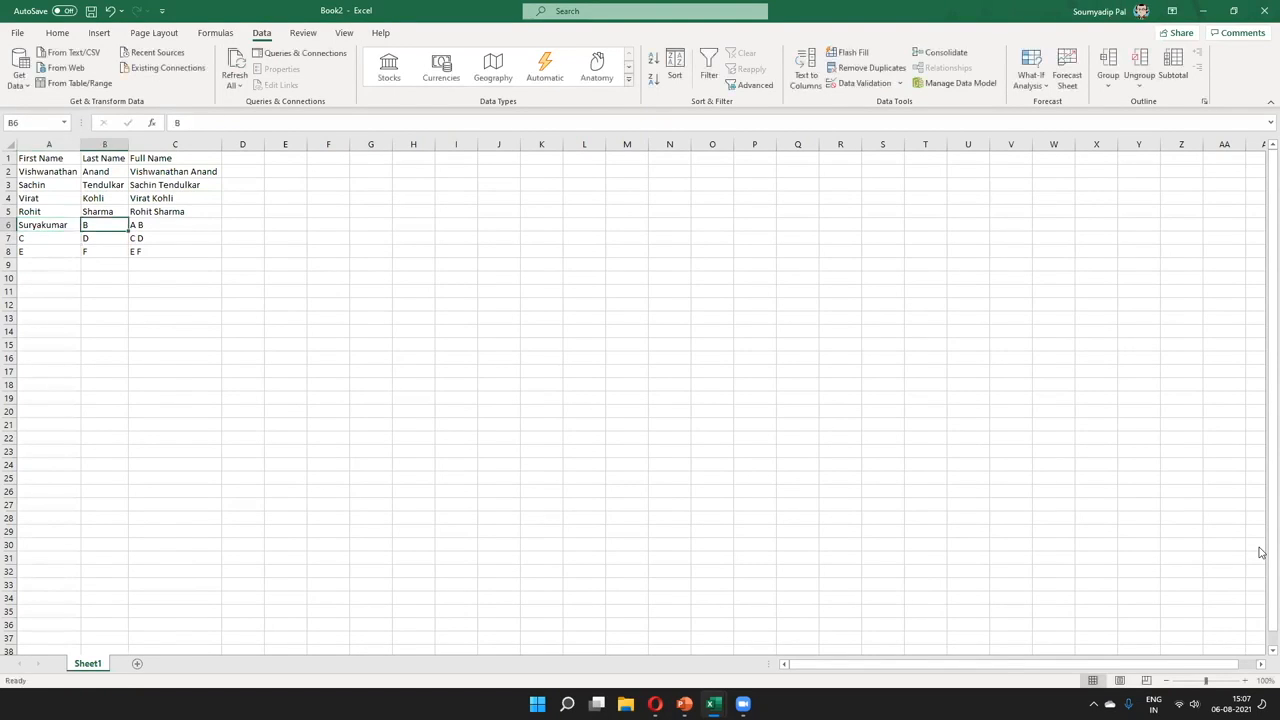
text(Yadav)
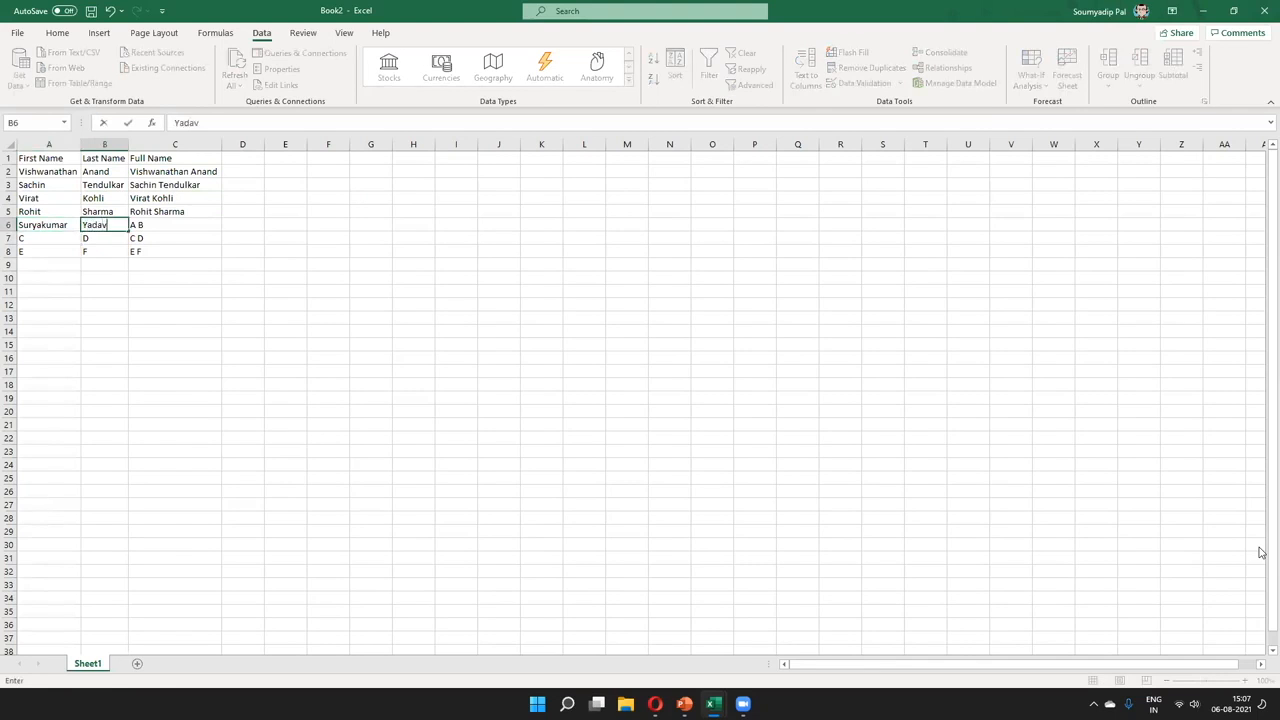
key(Return)
Check whether the full name in C6 follows the edited first and last names in row 6
key(Up)
key(Right)
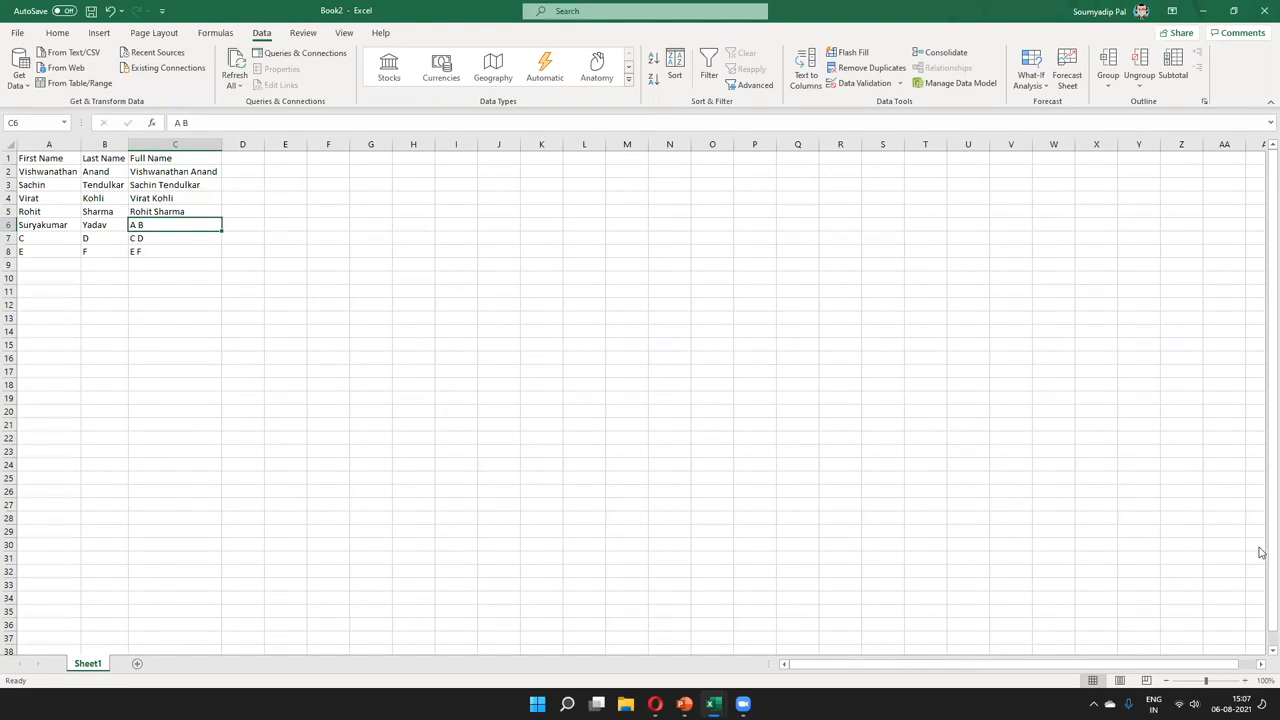
key(Left)
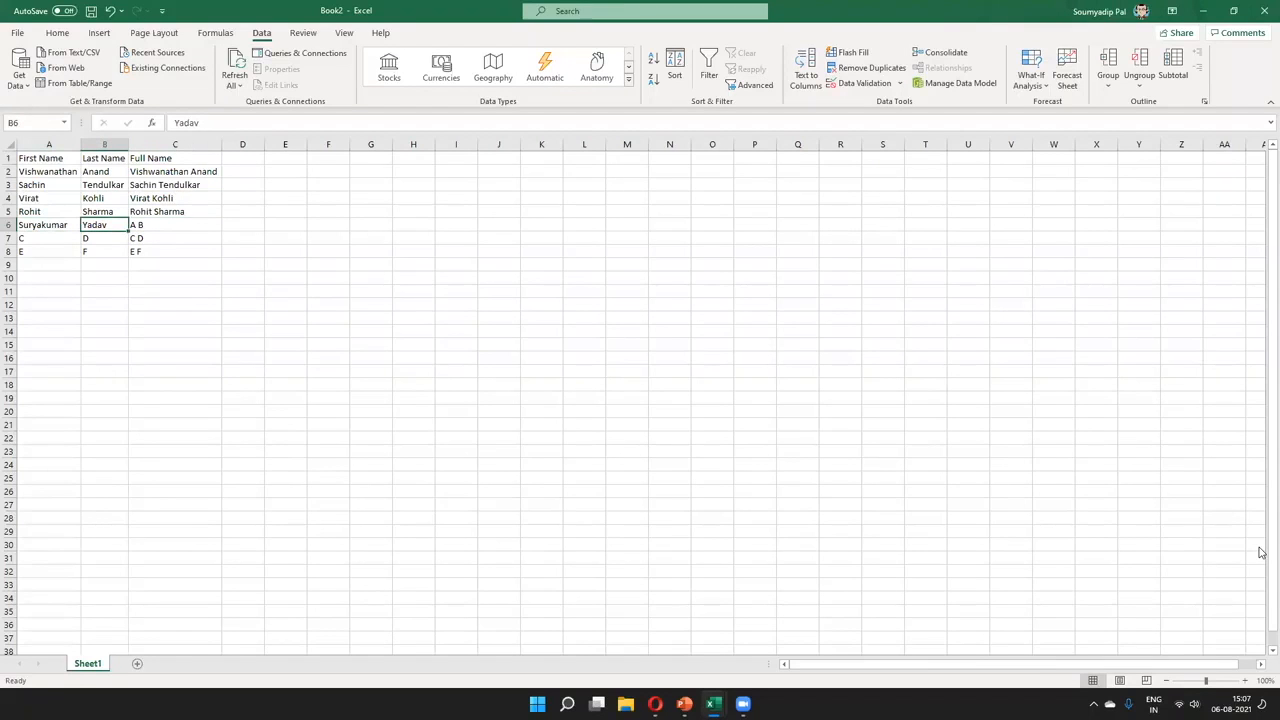
key(Right)
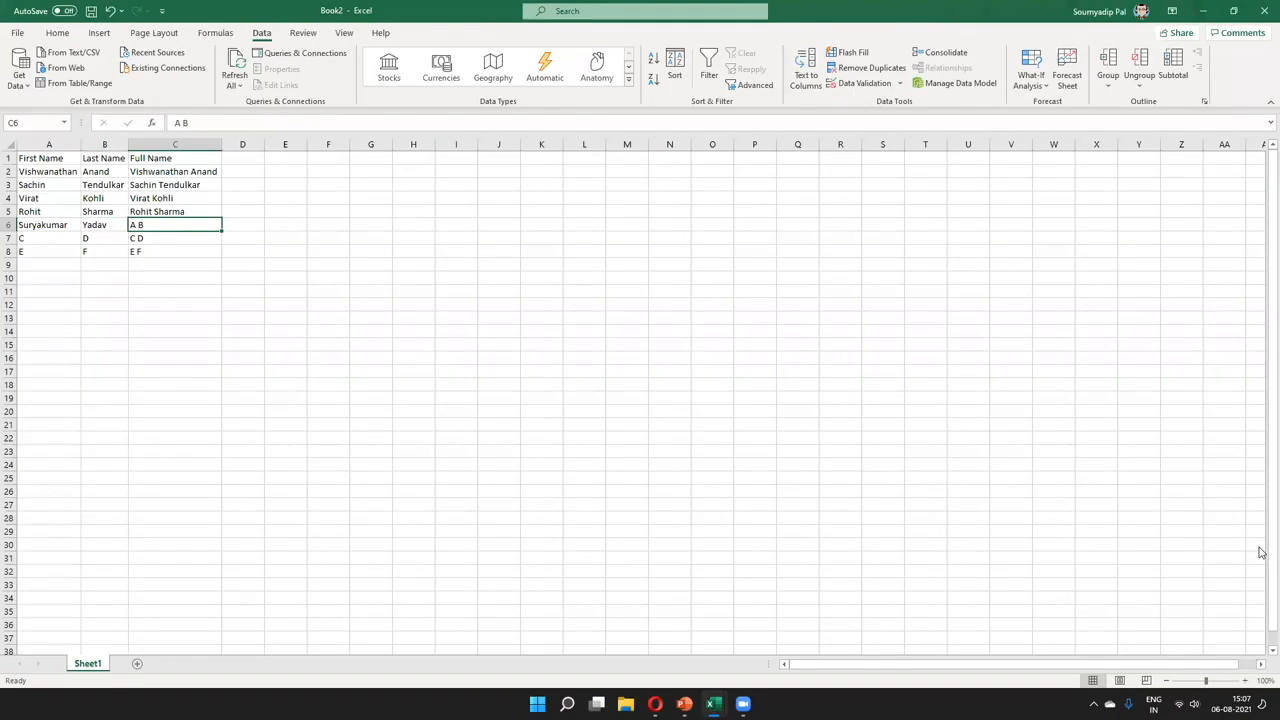
Replace the placeholders in row 7 with the first name Hardik and the last name Pandya
key(Home)
key(Down)
text(Hardik)
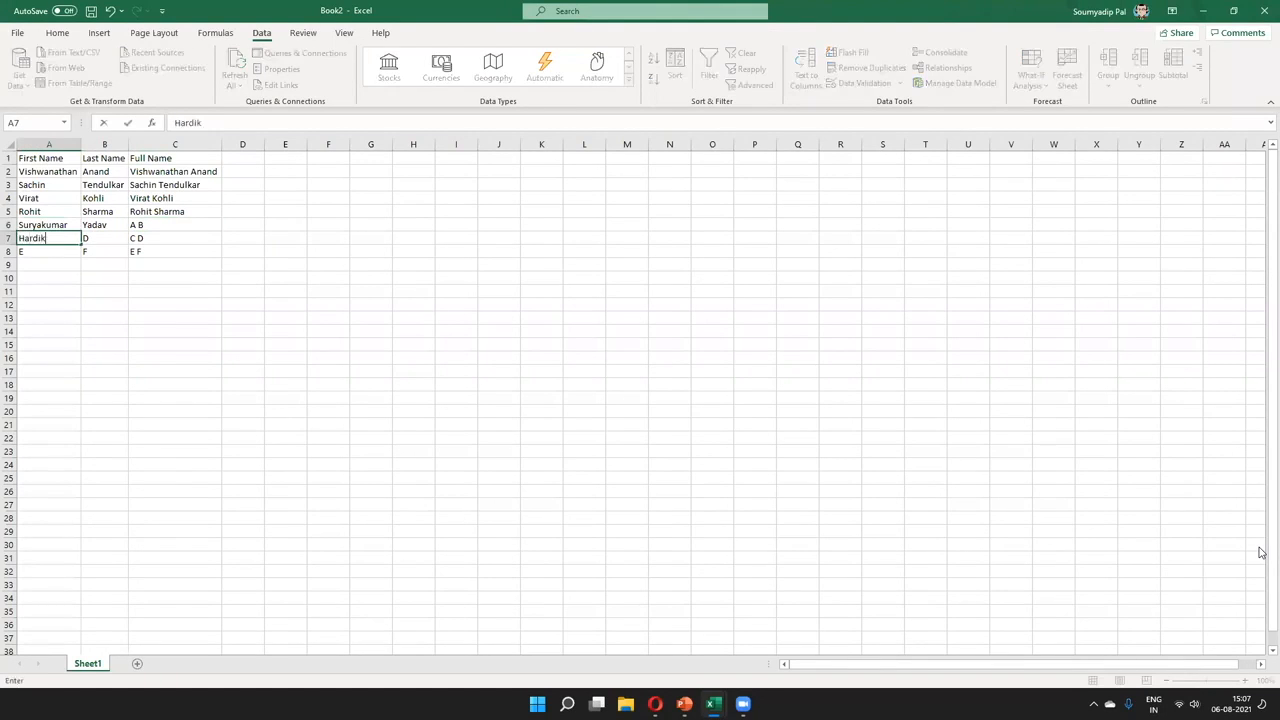
key(Tab)
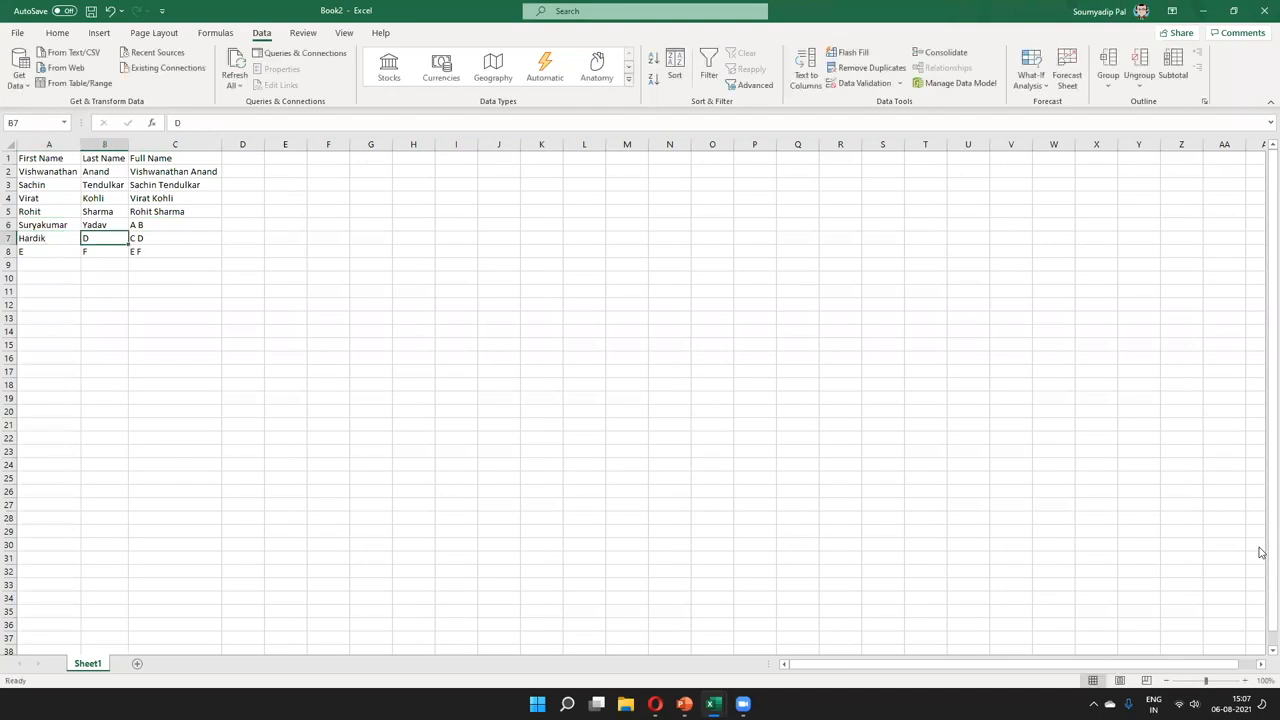
text(Pandya)
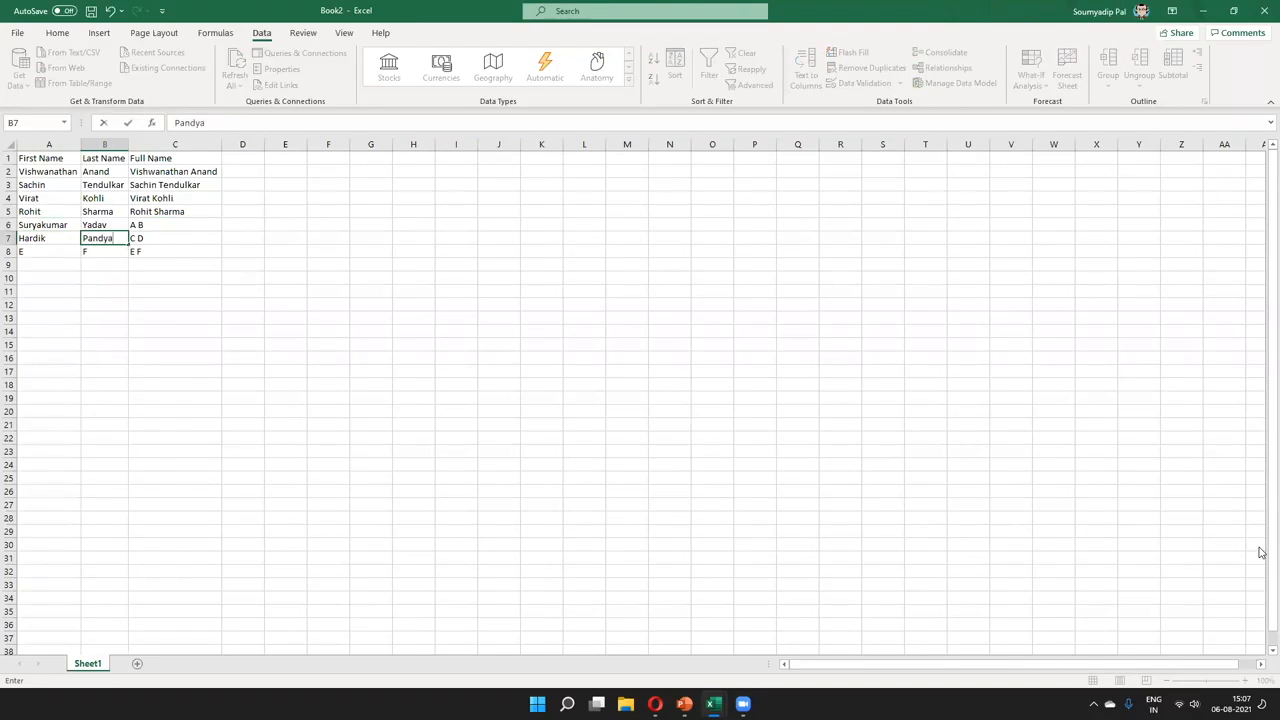
key(Tab)
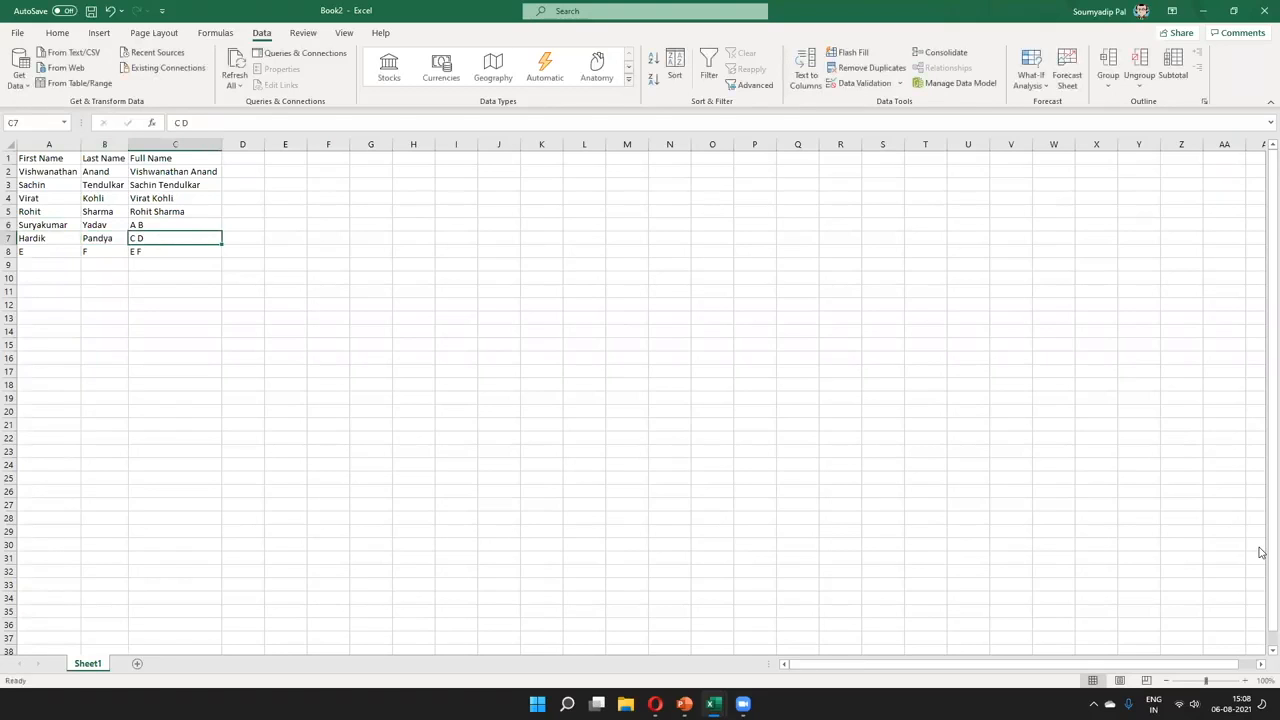
Clear the previously filled full names from C4:C8, keeping the two example names above them
key(Up)
key(Up)
key(Up)
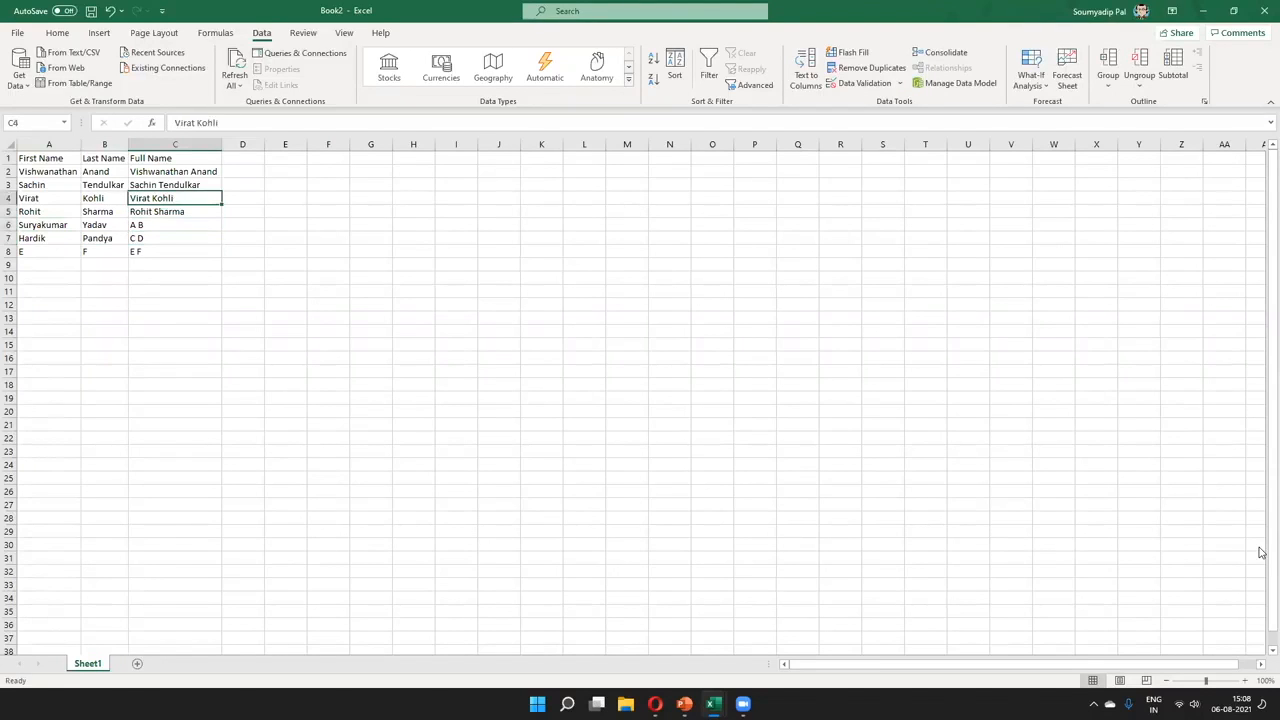
key(ctrl+shift+Down)
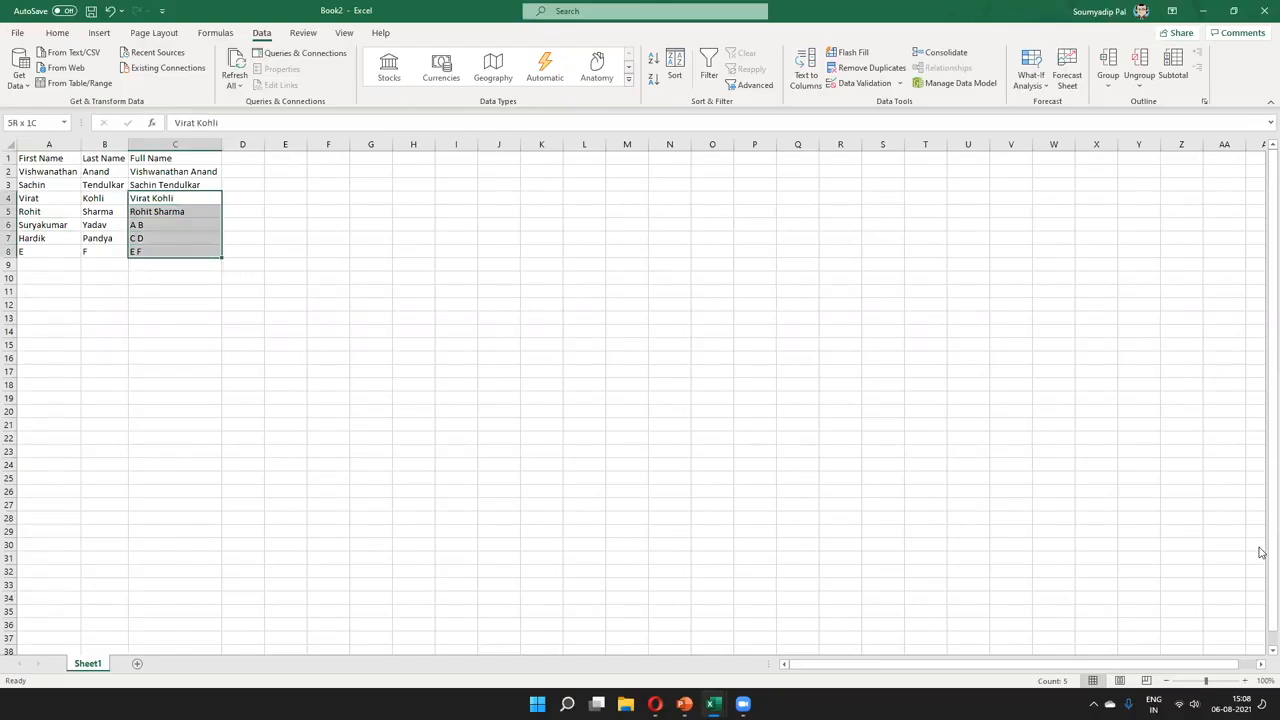
key(BackSpace)
key(Down)
key(BackSpace)
key(Down)
key(BackSpace)
key(Down)
key(BackSpace)
key(Down)
key(BackSpace)
Flash Fill the full names in C4:C8 from the two examples and undo the fill
key(Up)
key(Up)
key(Up)
key(Up)
key(ctrl+e)
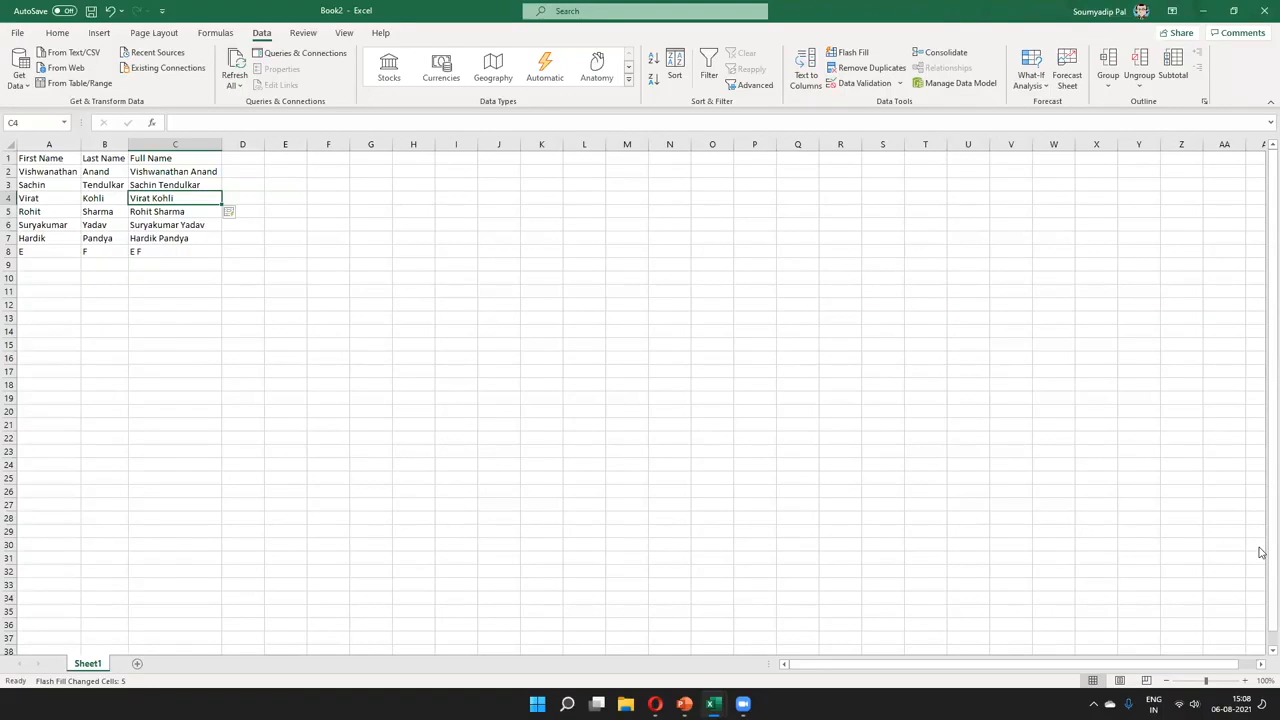
key(ctrl+z)
Review the example full names in C2:C3 and the empty Full Name cells beneath them
key(Up)
key(Up)
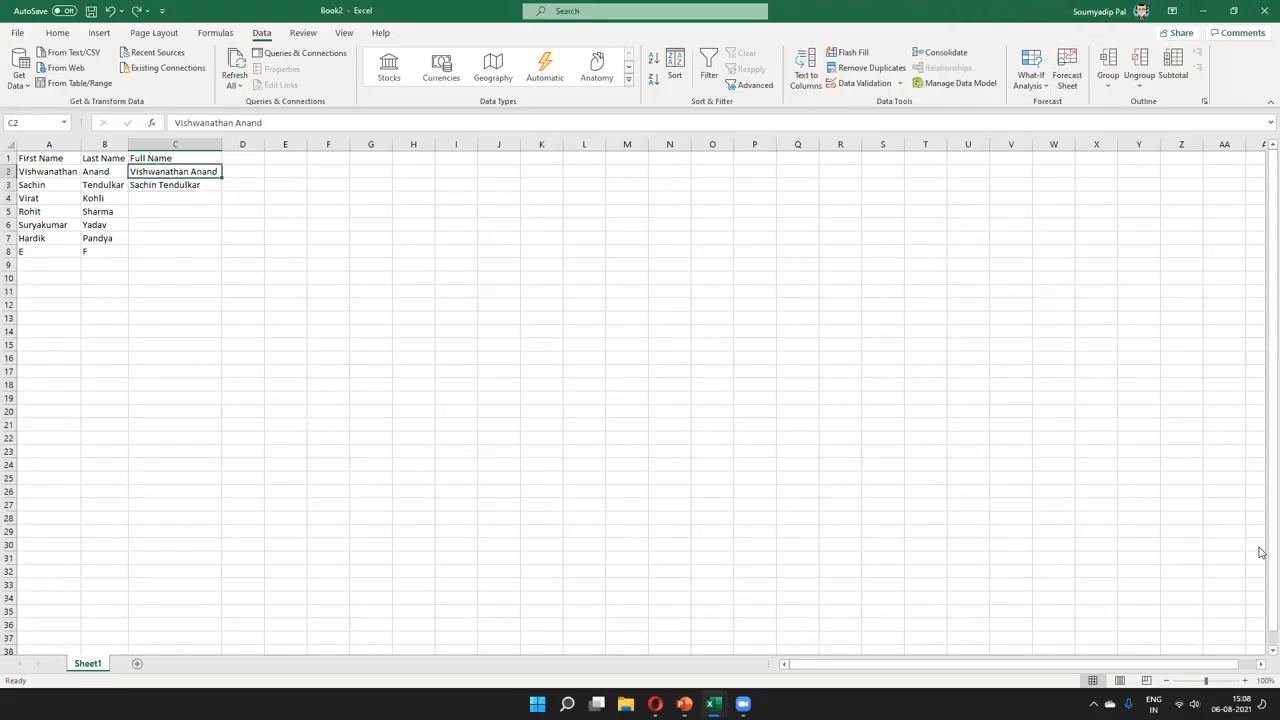
key(Down)
key(Down)
key(Down)
key(Down)
key(Down)
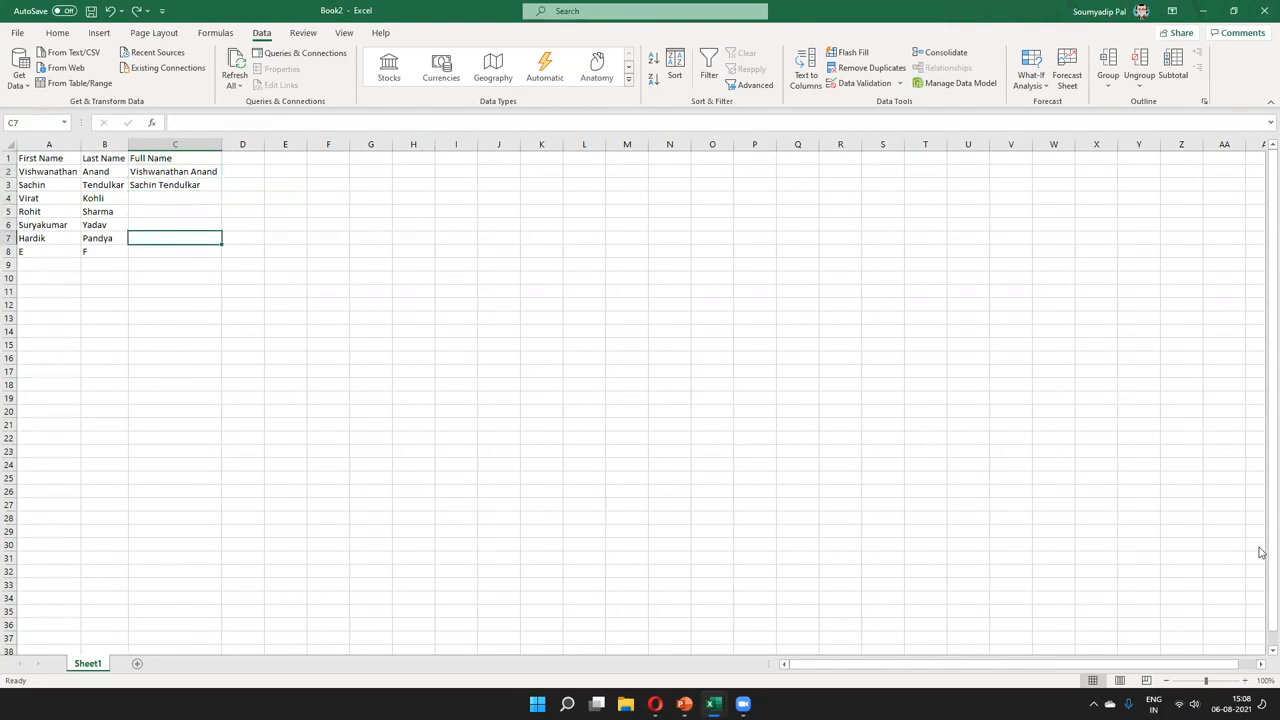
key(Up)
key(Up)
key(Up)
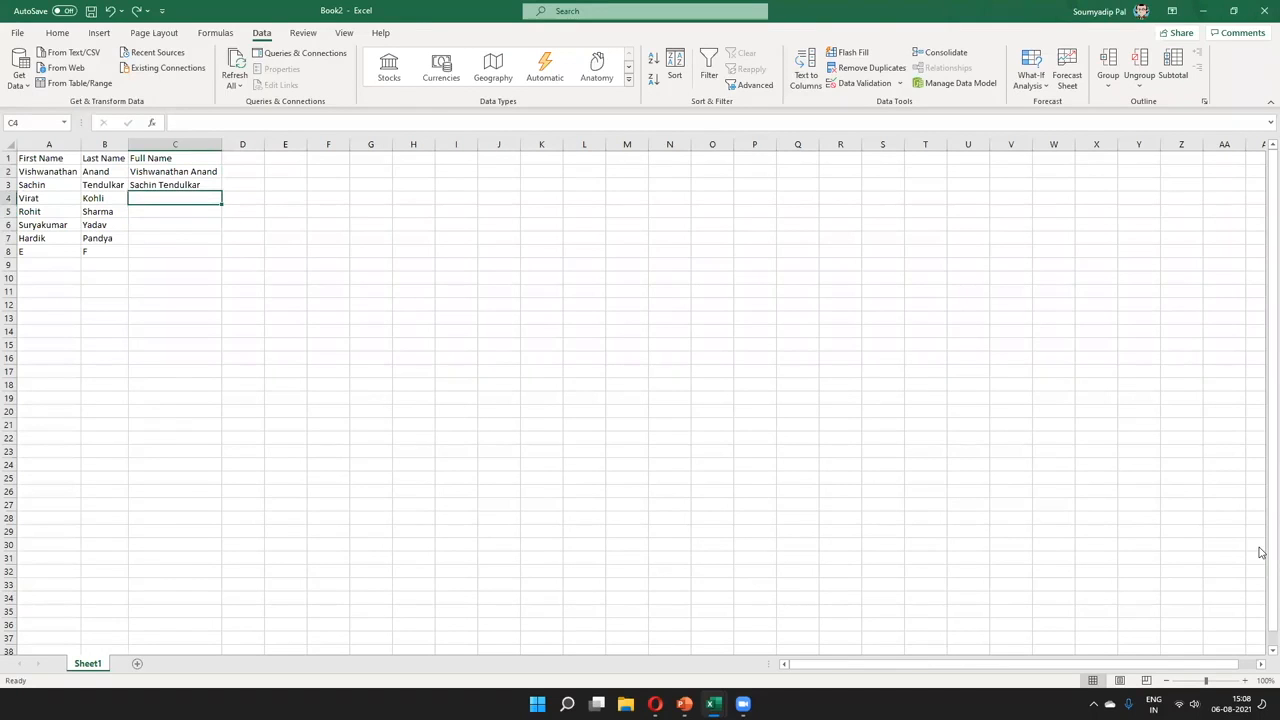
Flash Fill the full names in C4:C8 again, starting from the first empty cell C4
key(Up)
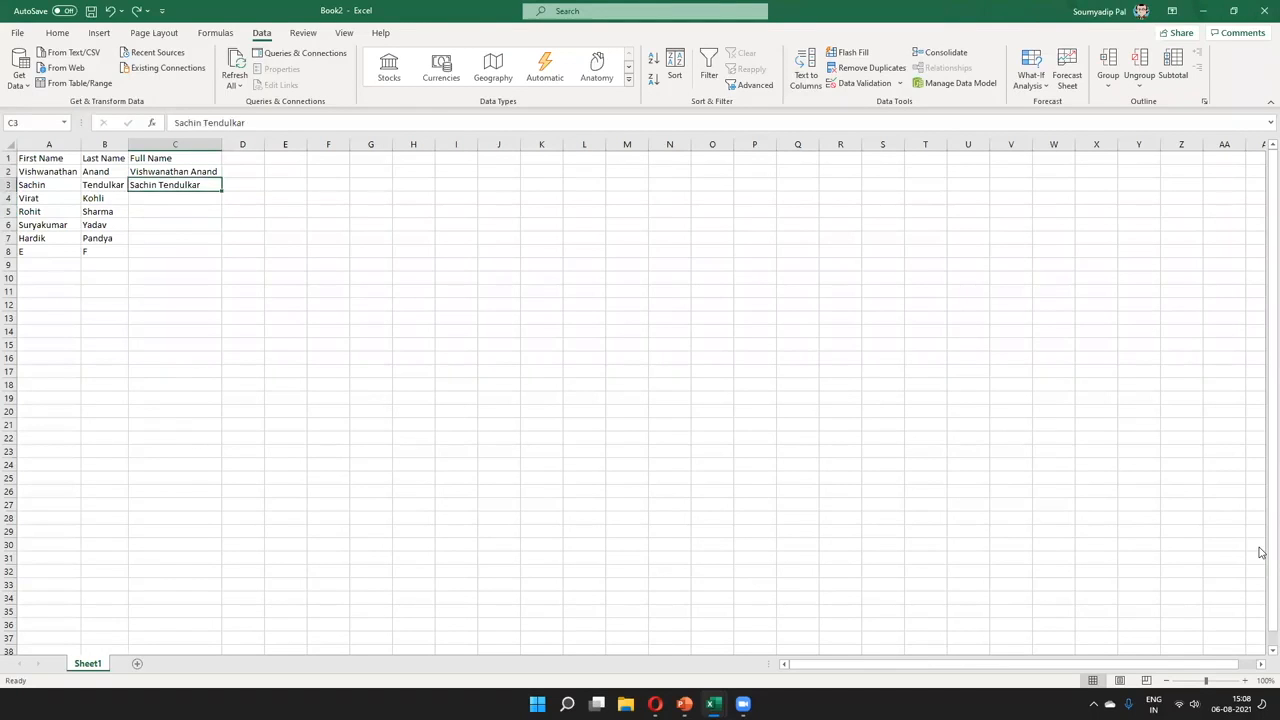
key(Down)
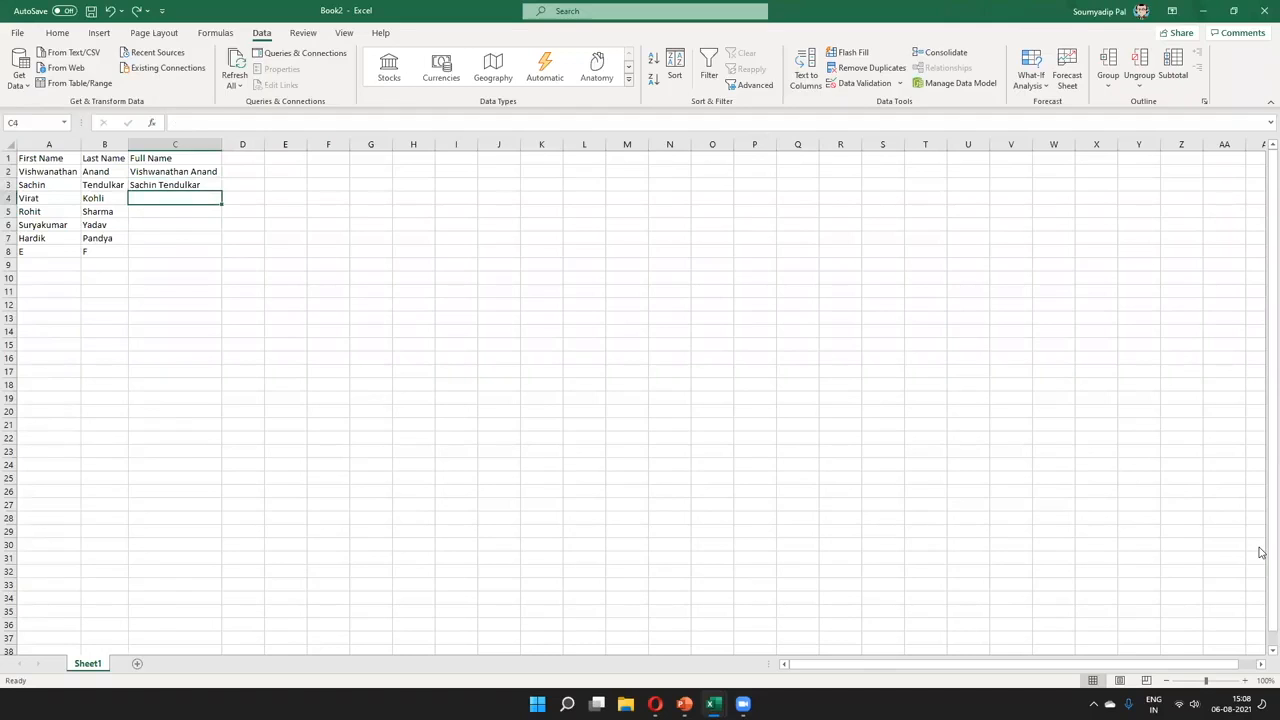
key(ctrl+e)
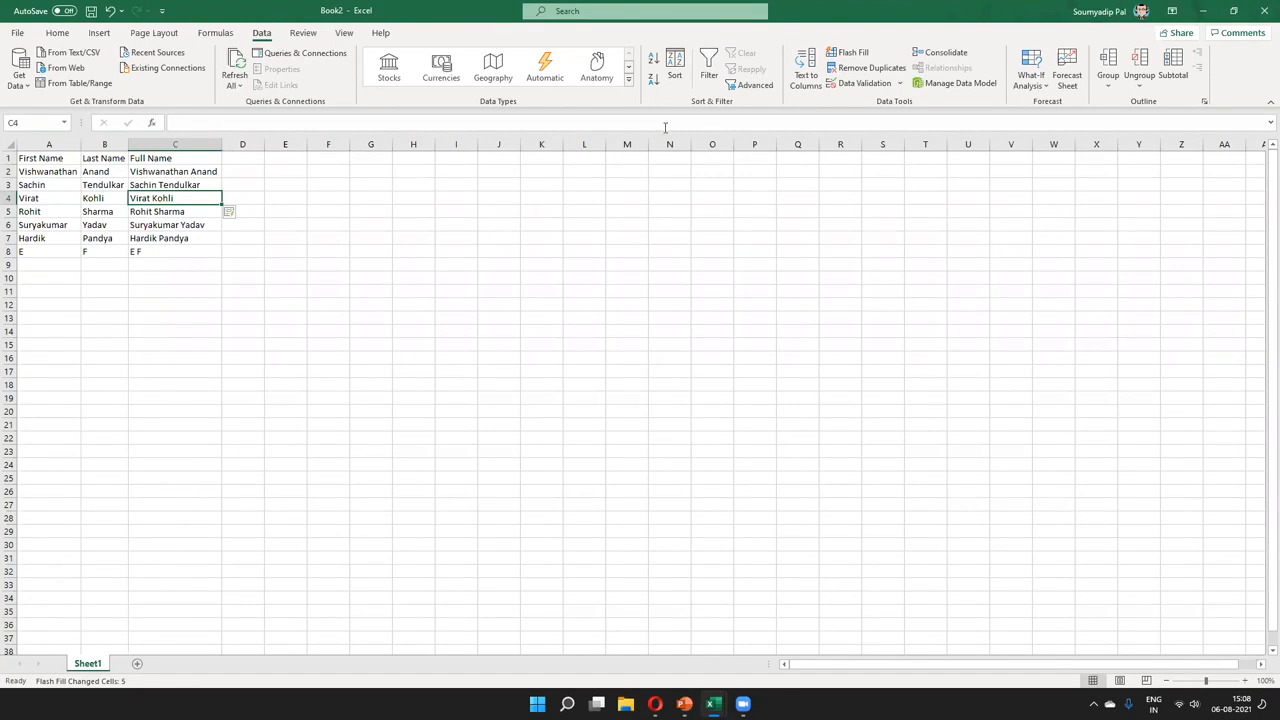
key(ctrl+n)
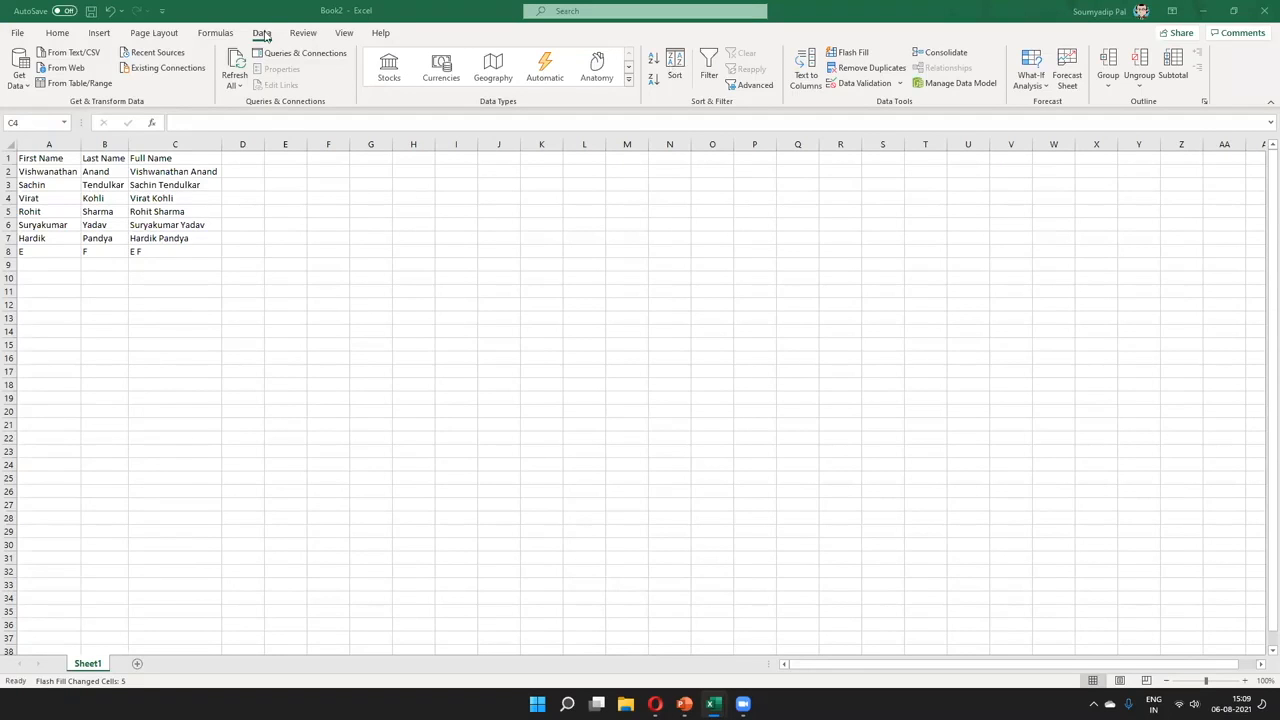
click(17, 32)
click(15, 42)
click(57, 35)
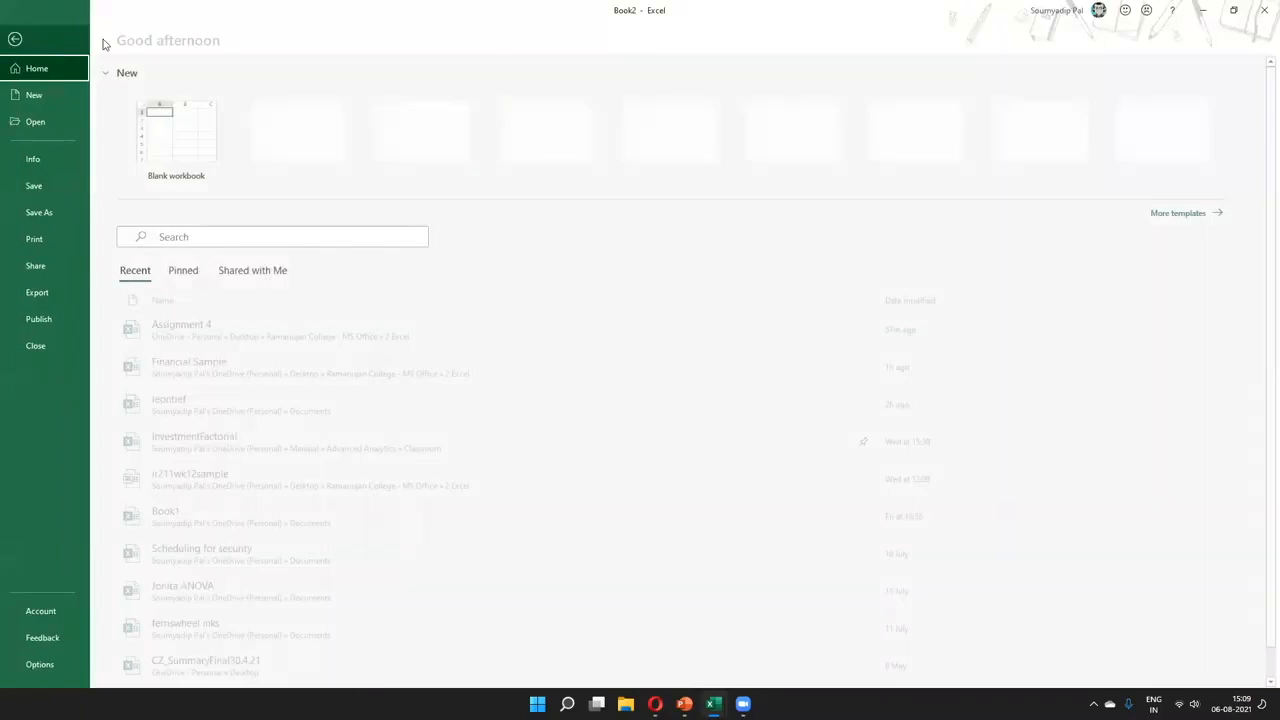
click(99, 33)
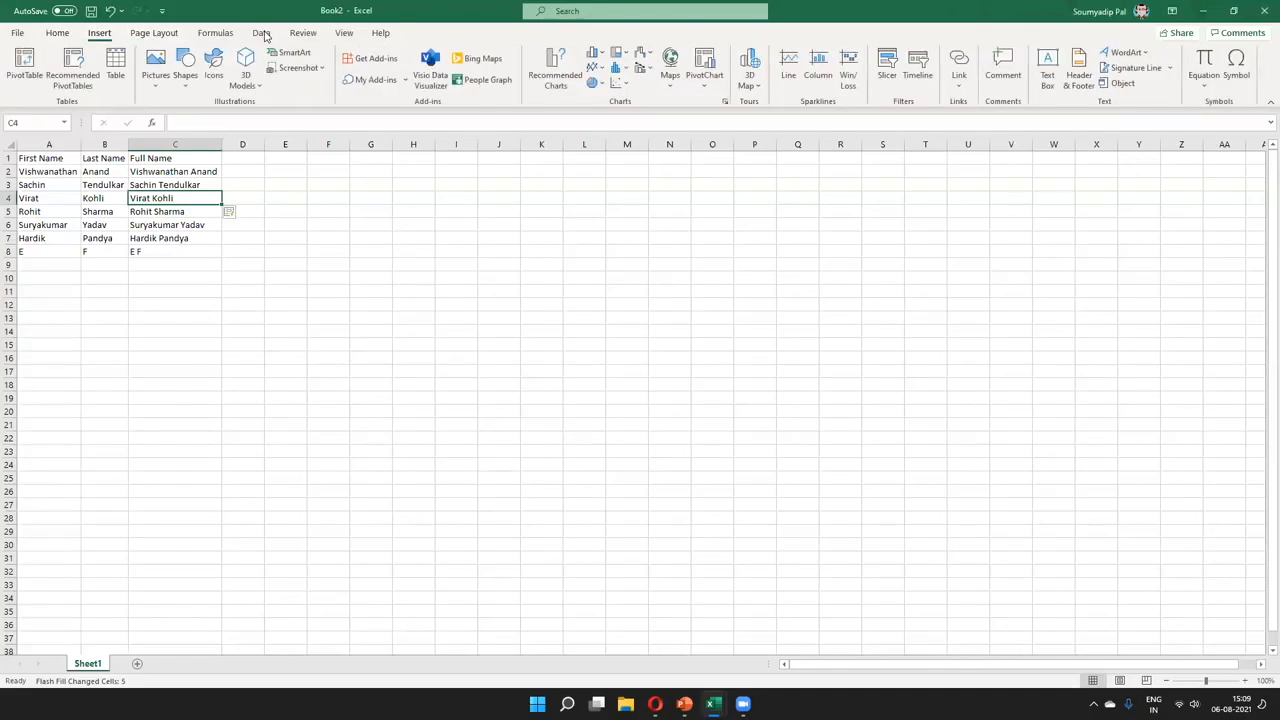
click(262, 34)
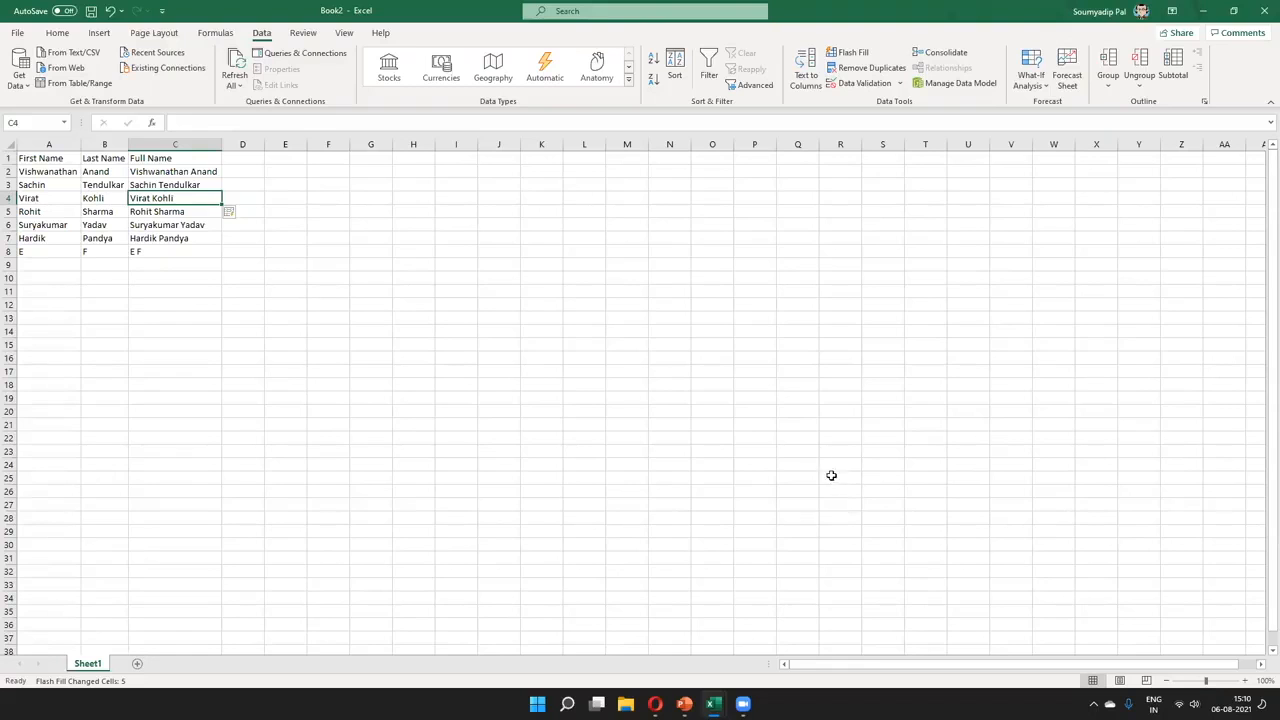
click(662, 66)
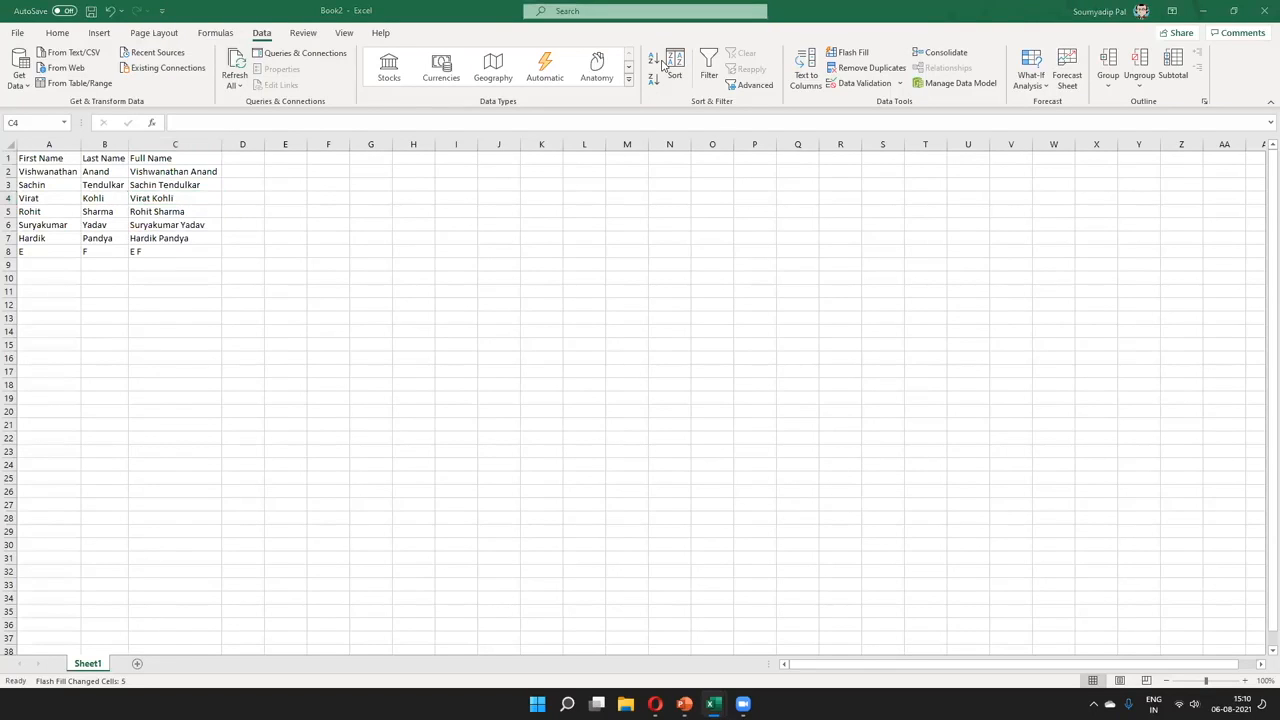
Enlarge the worksheet view to 130% and select the empty cell A9 below the name list
click(1246, 681)
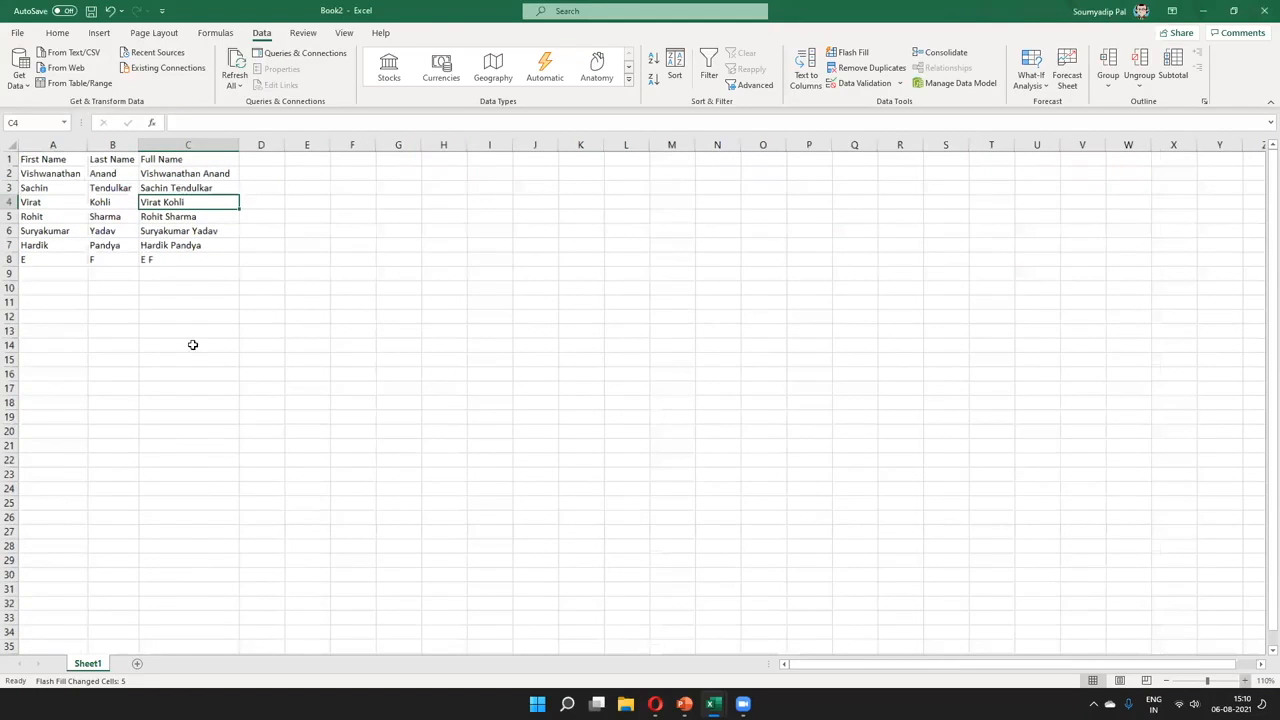
scroll(192, 289, up, 2)
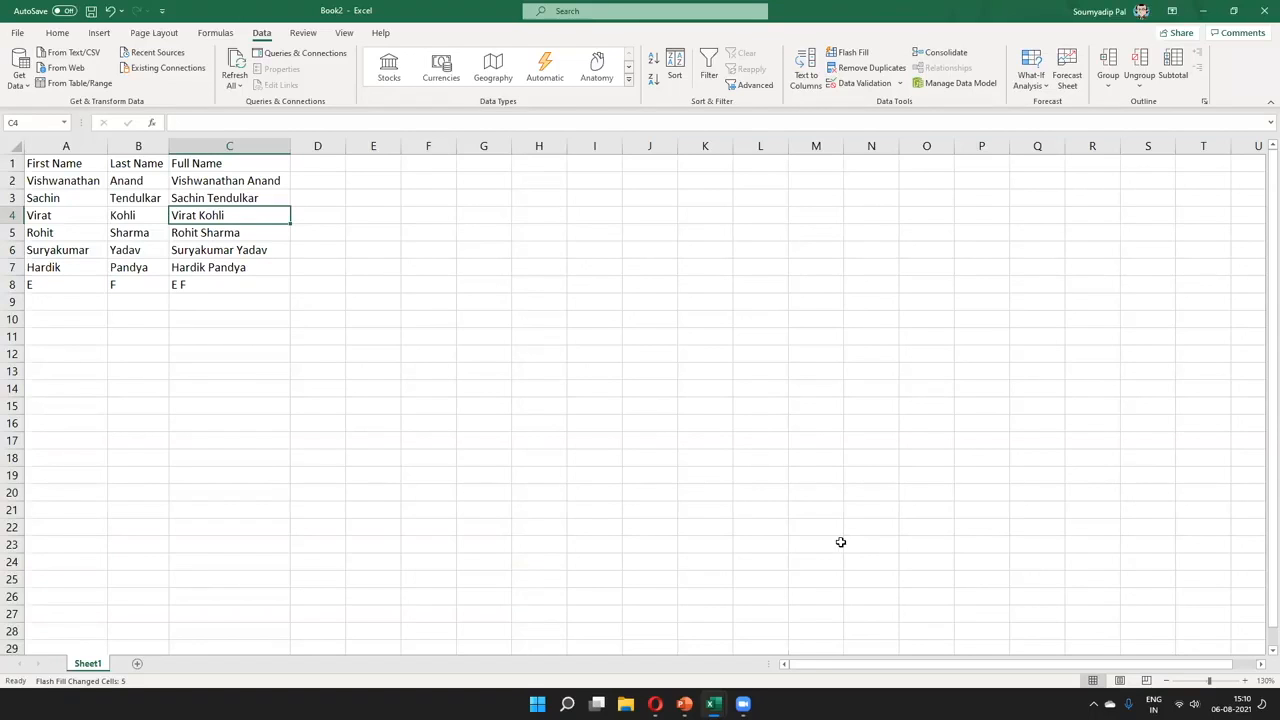
click(631, 98)
click(45, 302)
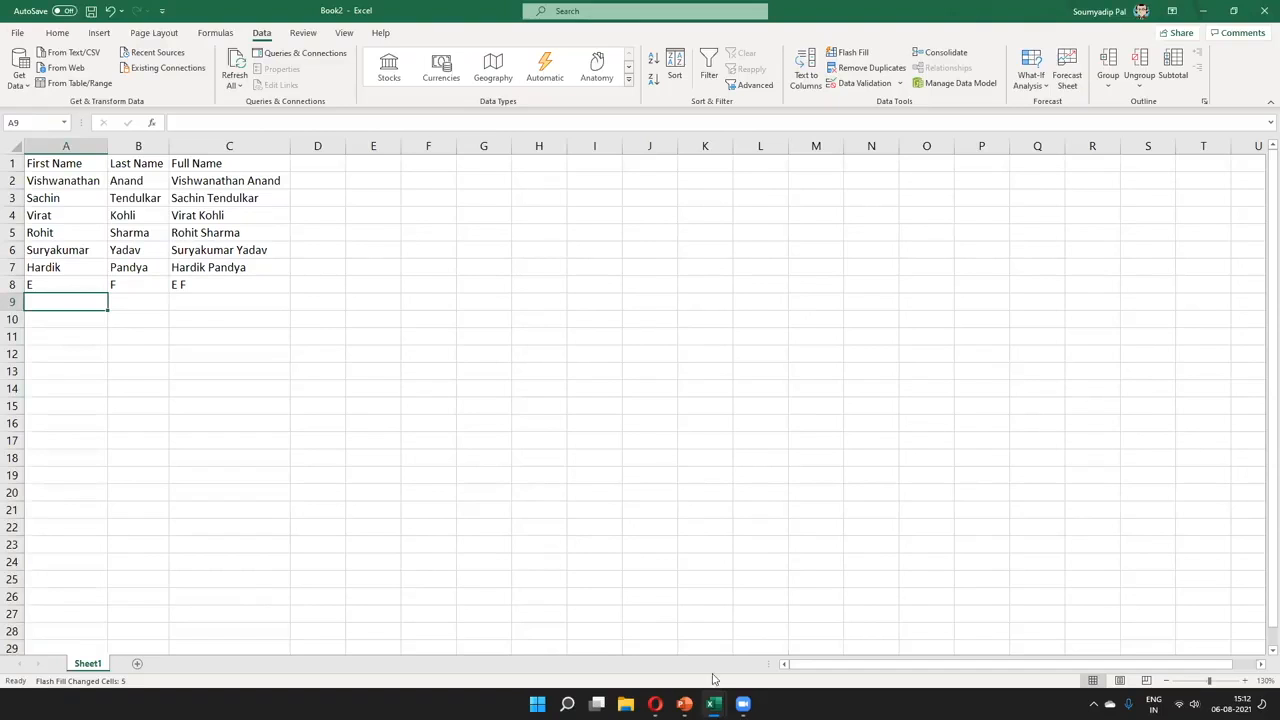
Switch to the PowerPoint slide show Working with Formulas and advance to the Formula | Function slide
mouse_move(685, 704)
click(757, 638)
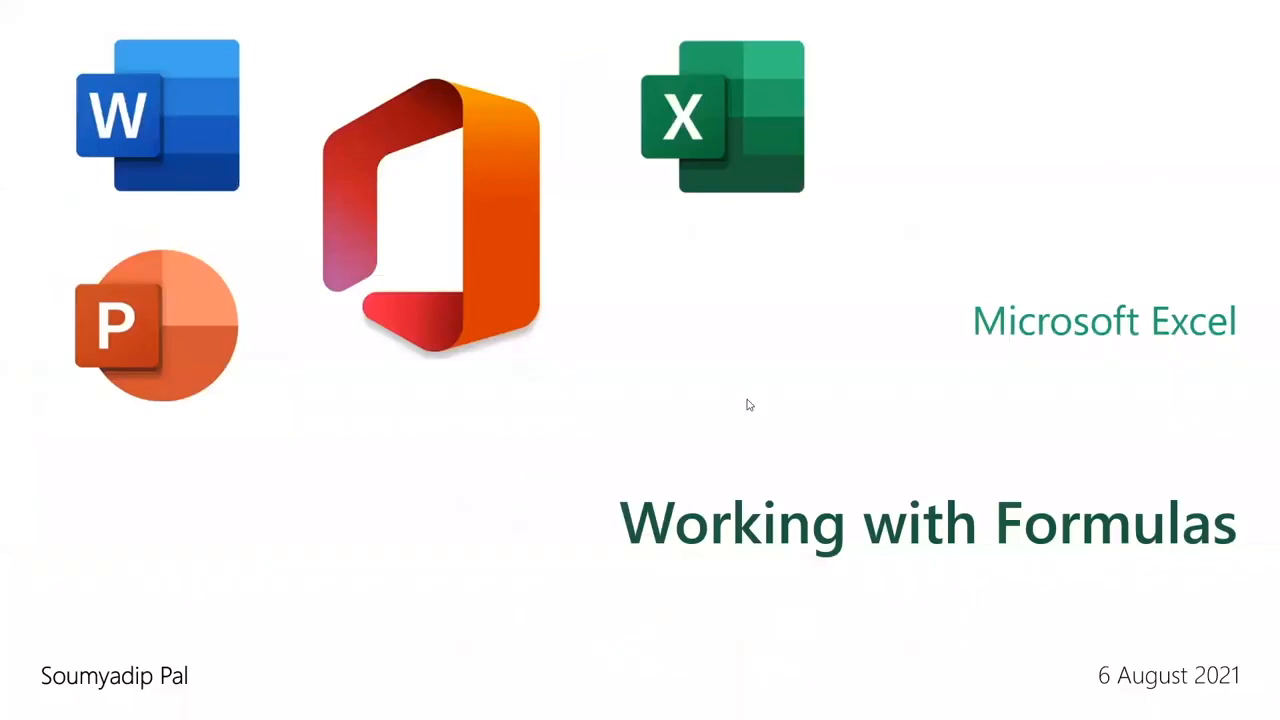
click(771, 481)
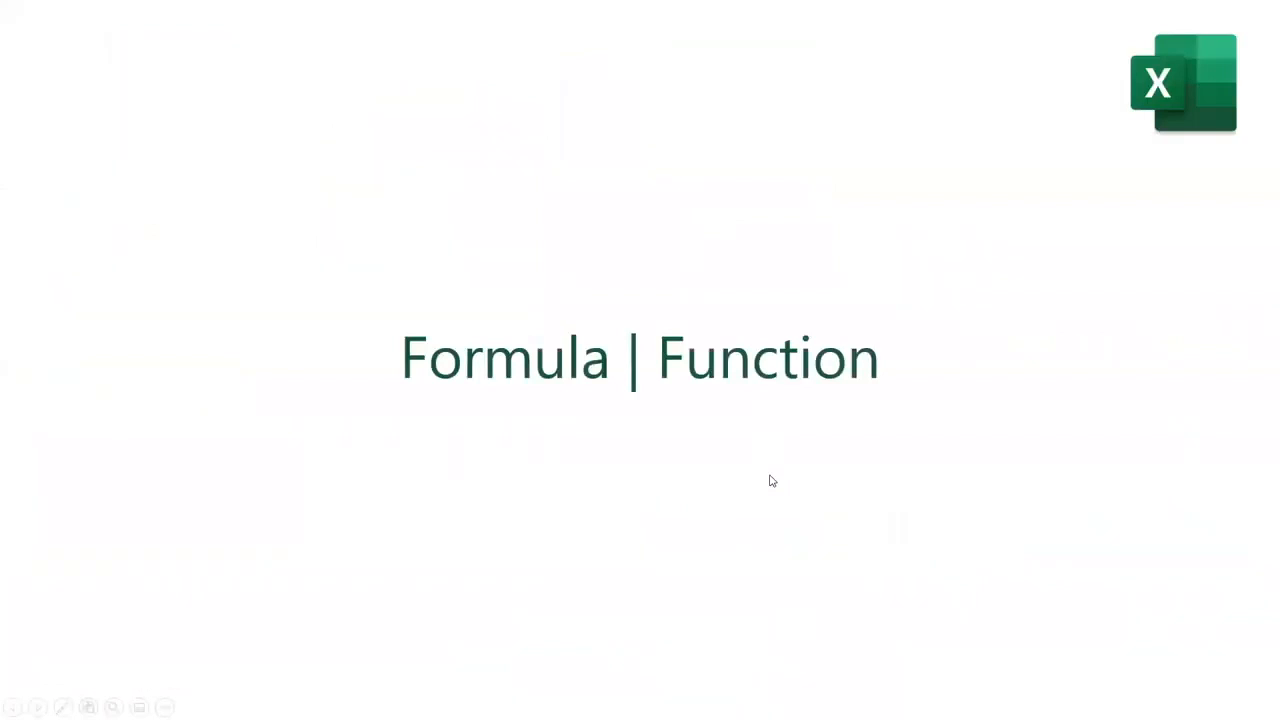